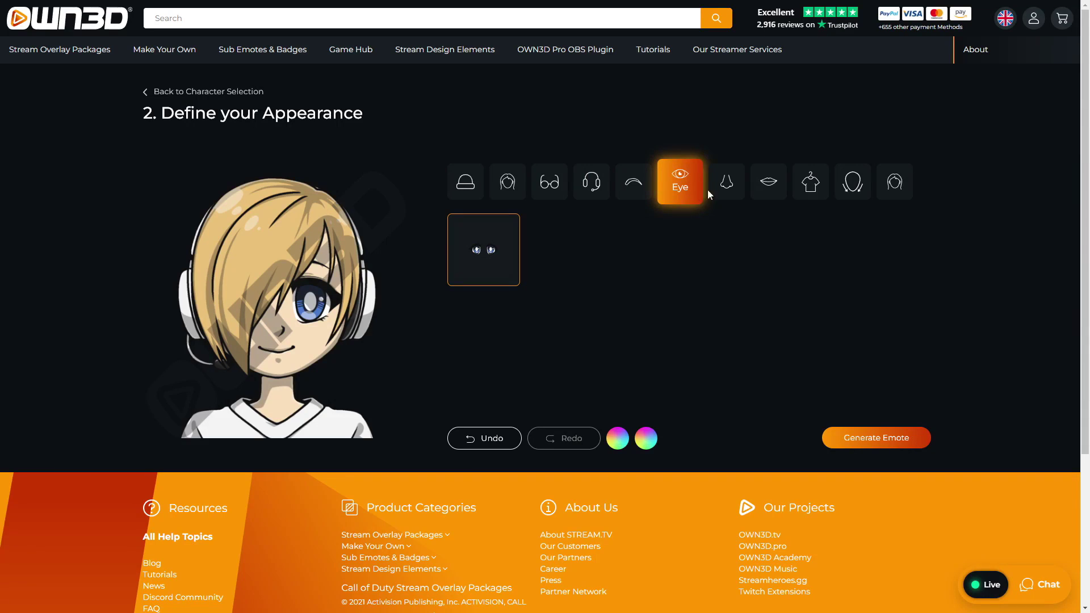
Step: Begin a new server with the Add a Server (+) button in the server sidebar
click(732, 192)
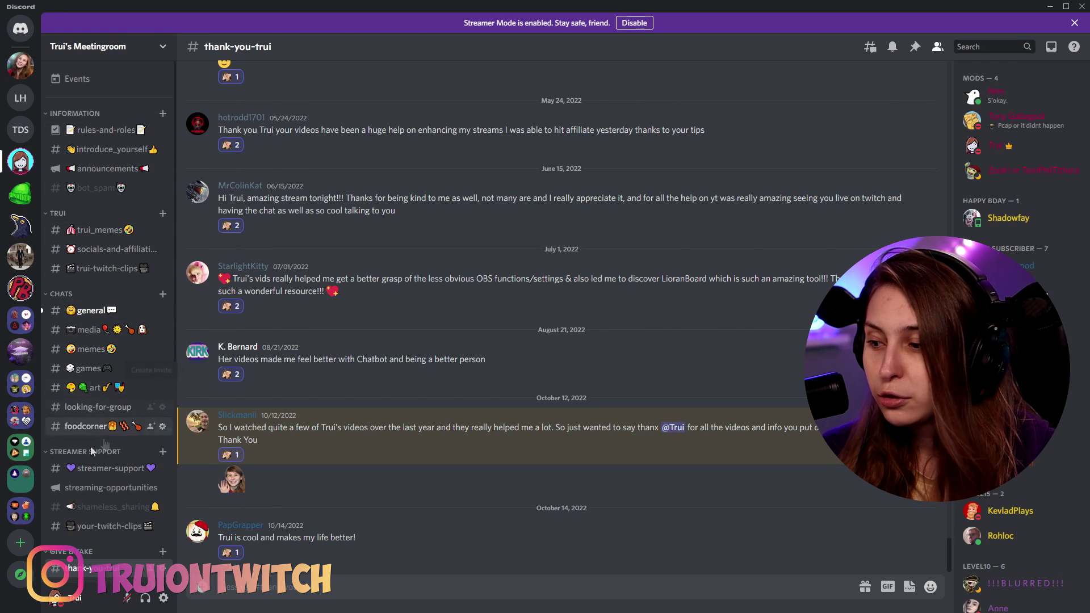
click(20, 542)
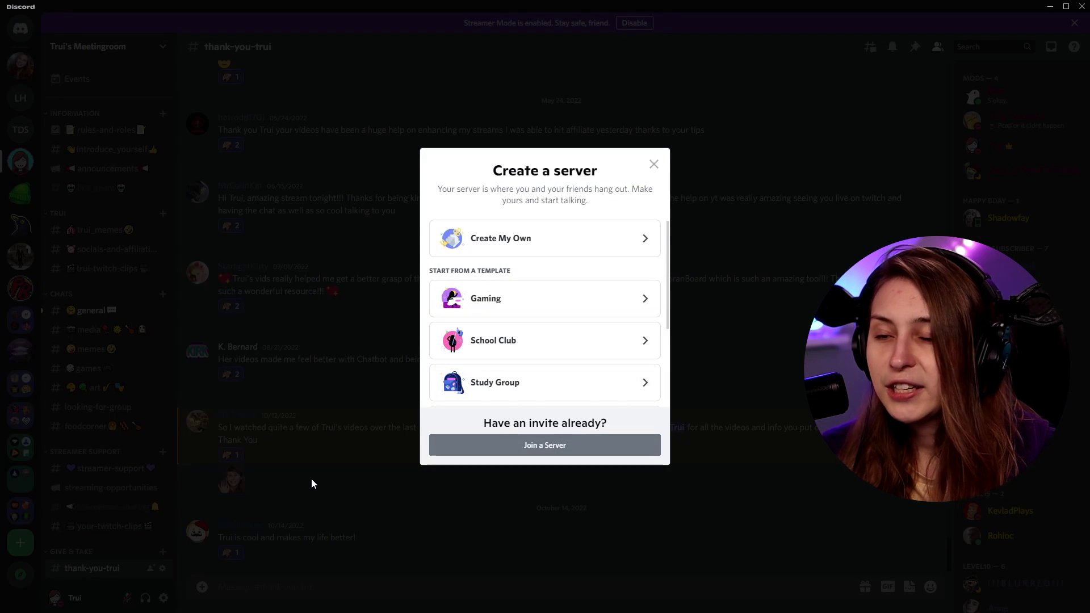
Step: Choose Create My Own, set up for a club or community, to reach the Customize step
click(521, 240)
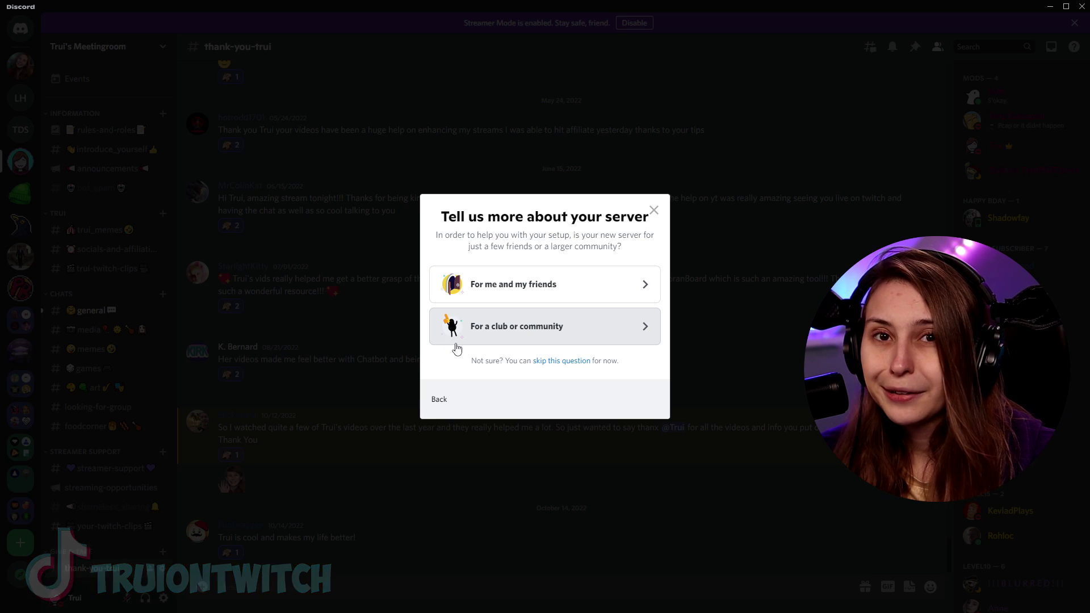
click(514, 339)
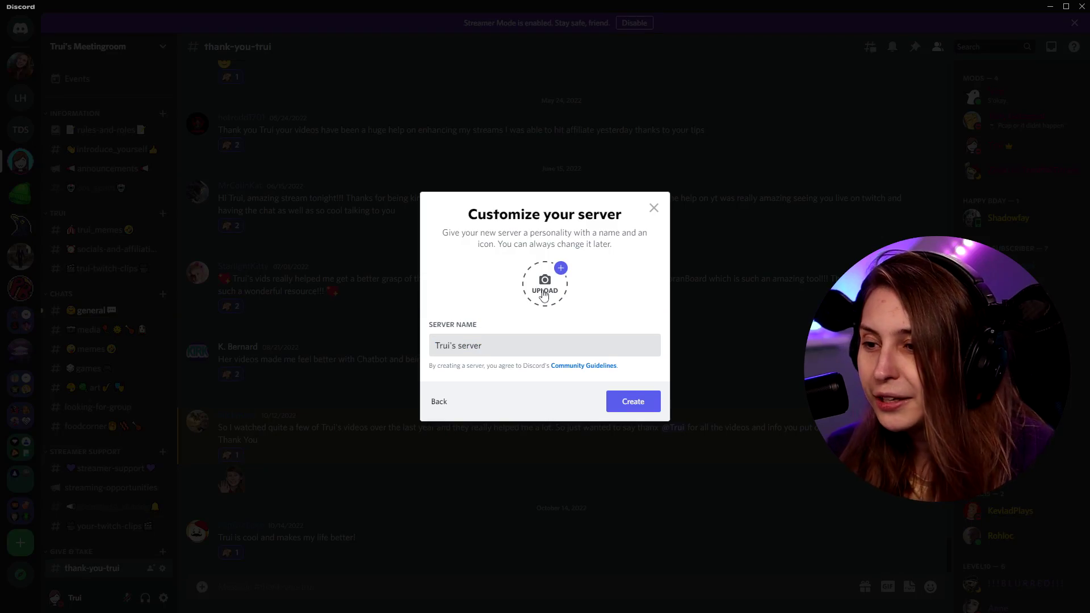
click(544, 292)
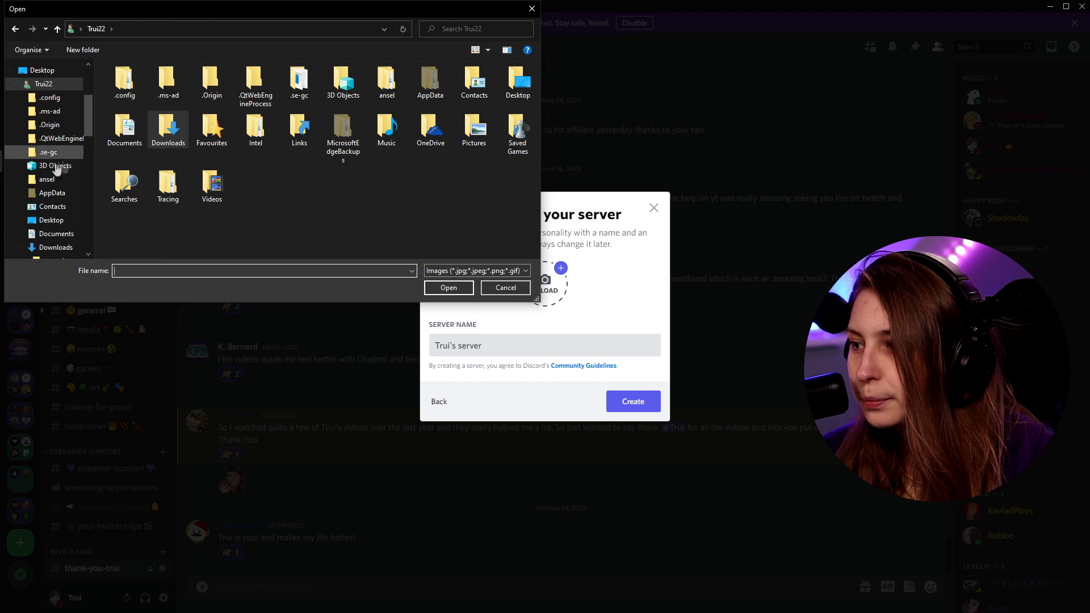
double_click(211, 184)
double_click(142, 188)
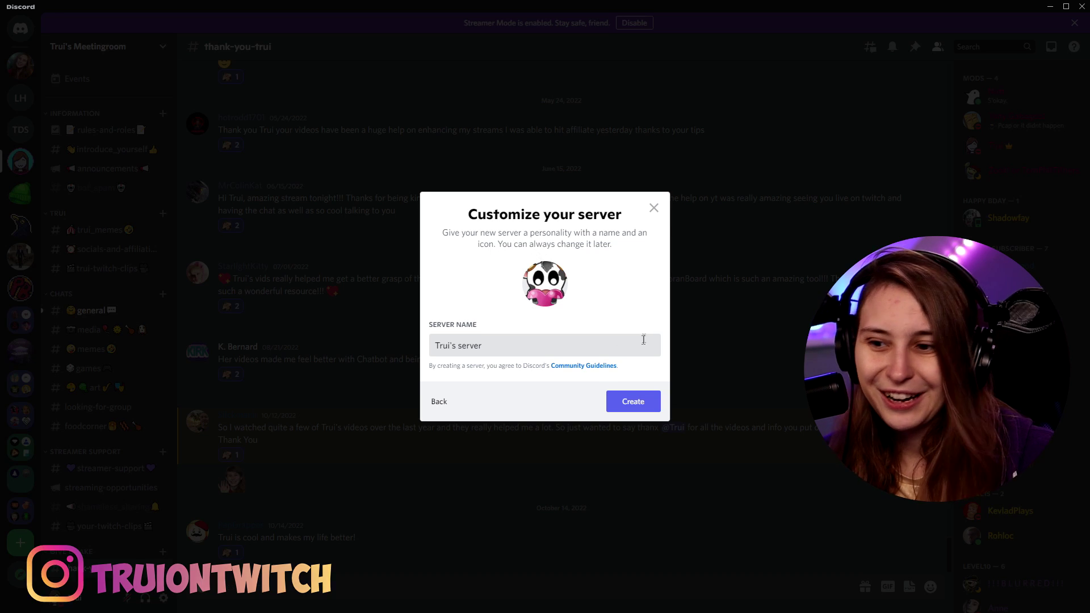
click(643, 401)
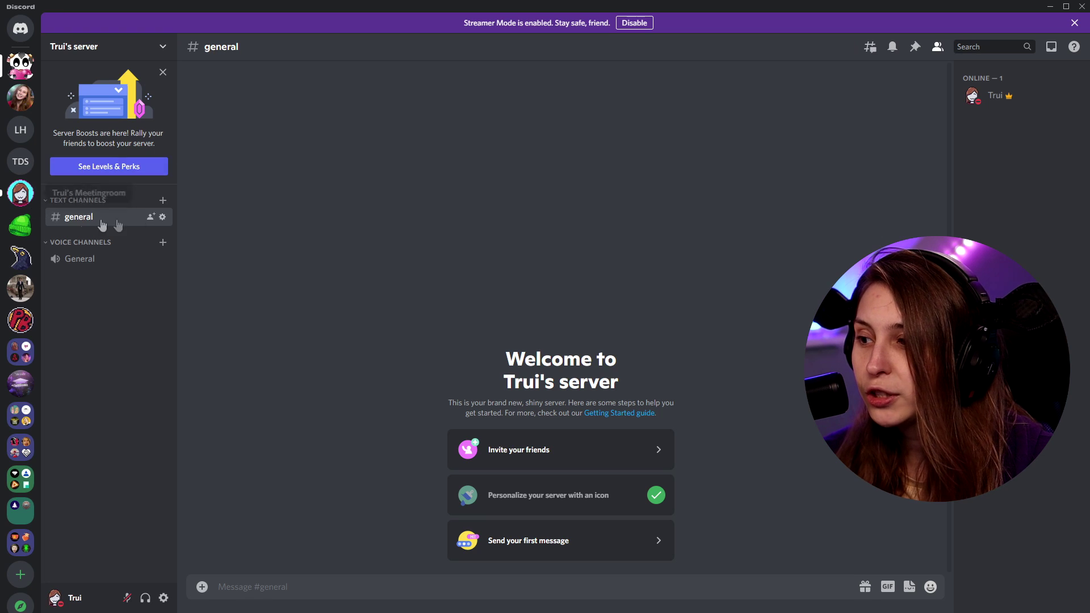
Step: Create the media and memes text channels
click(163, 200)
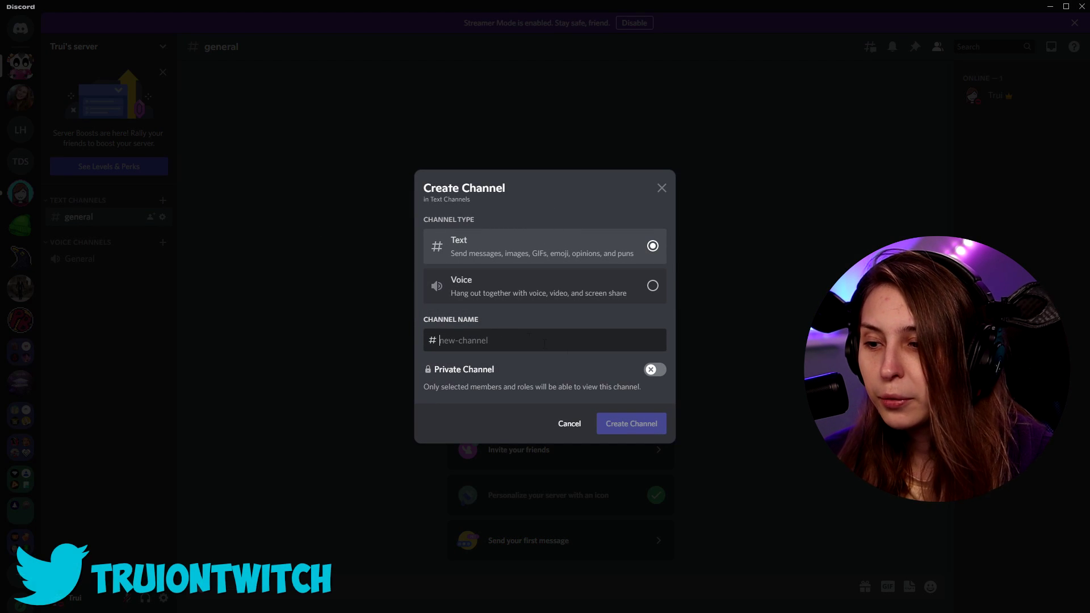
text(media)
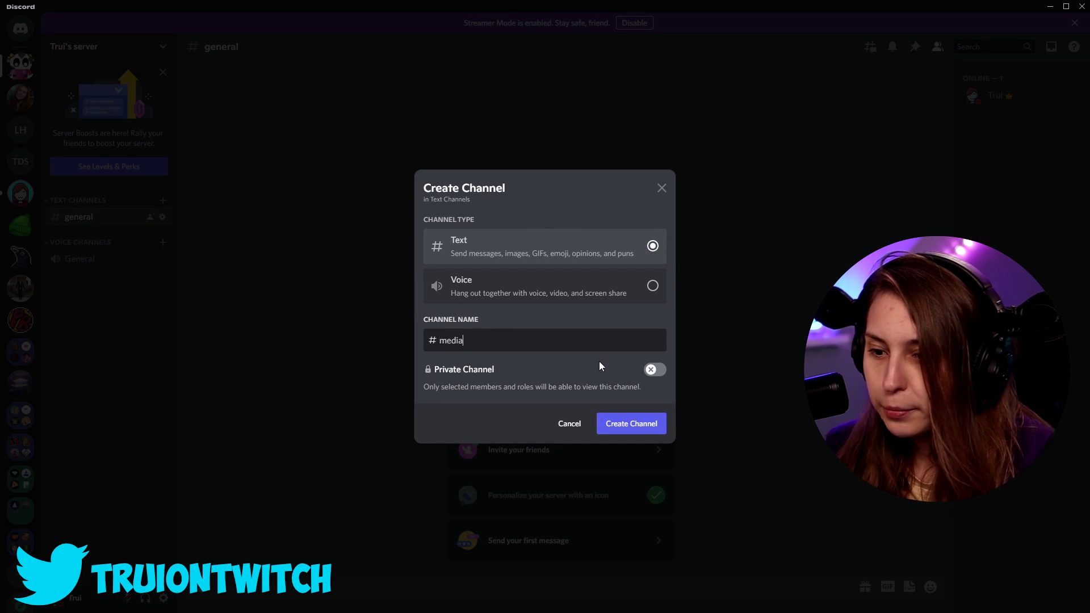
click(631, 423)
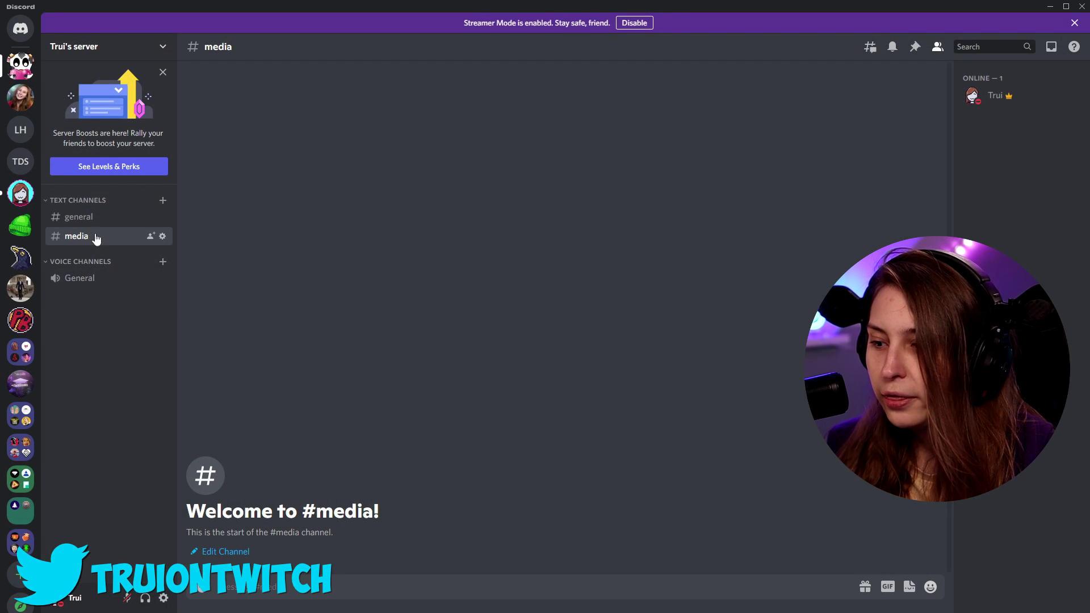
click(163, 199)
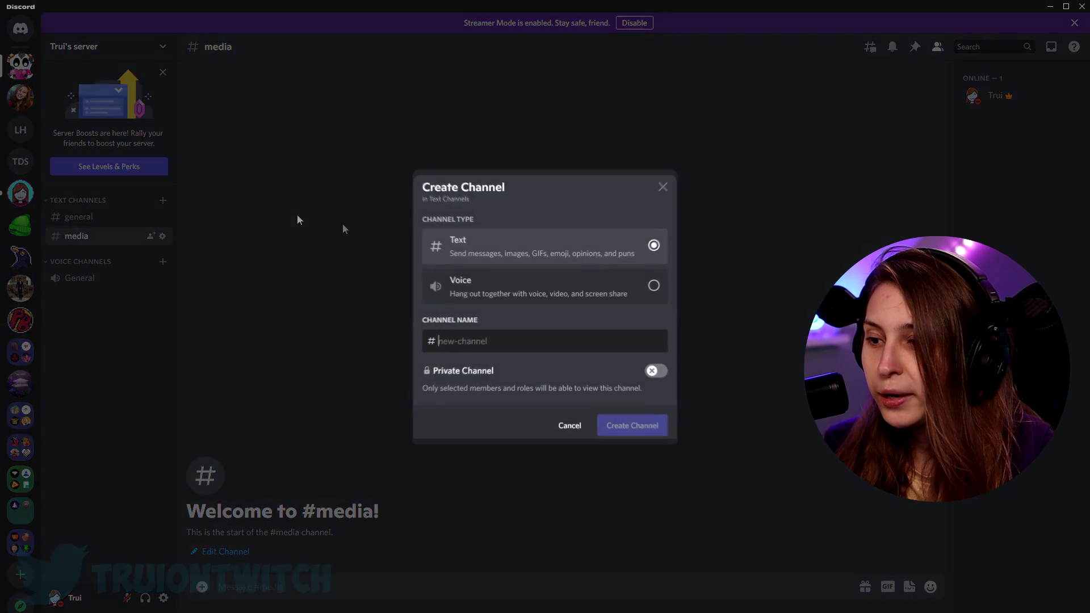
text(memes)
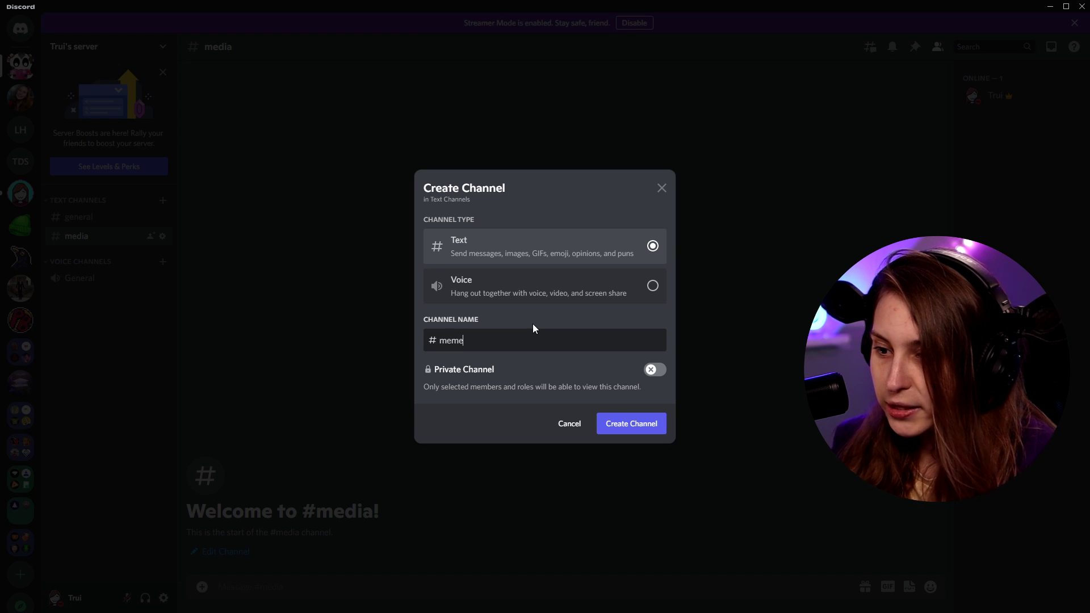
key(Return)
Step: Add an Overwatch chat voice channel, then start another text channel named 'overwa'
click(163, 286)
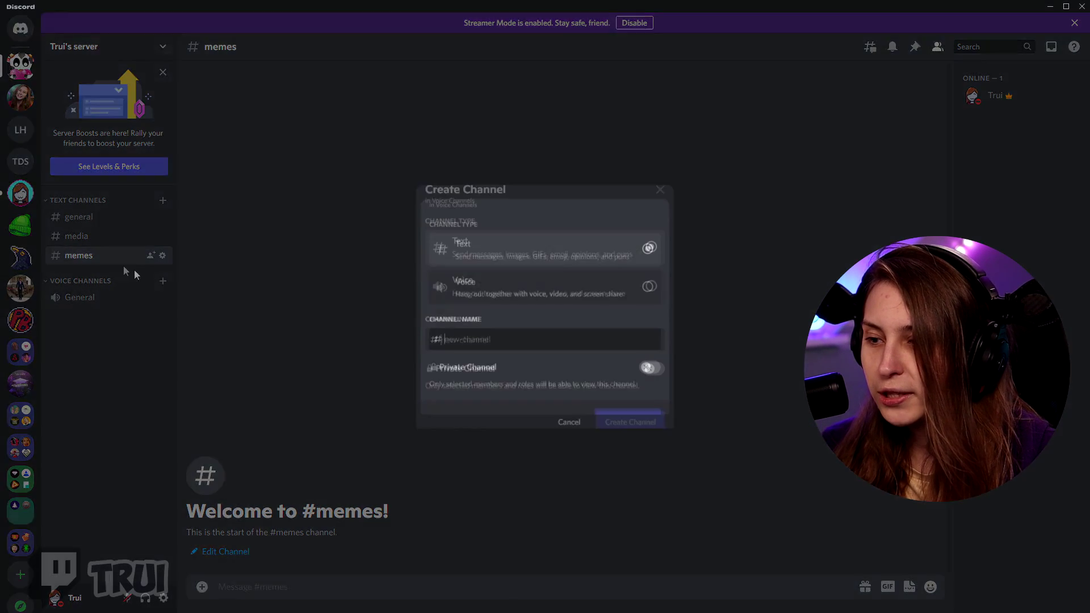
click(475, 284)
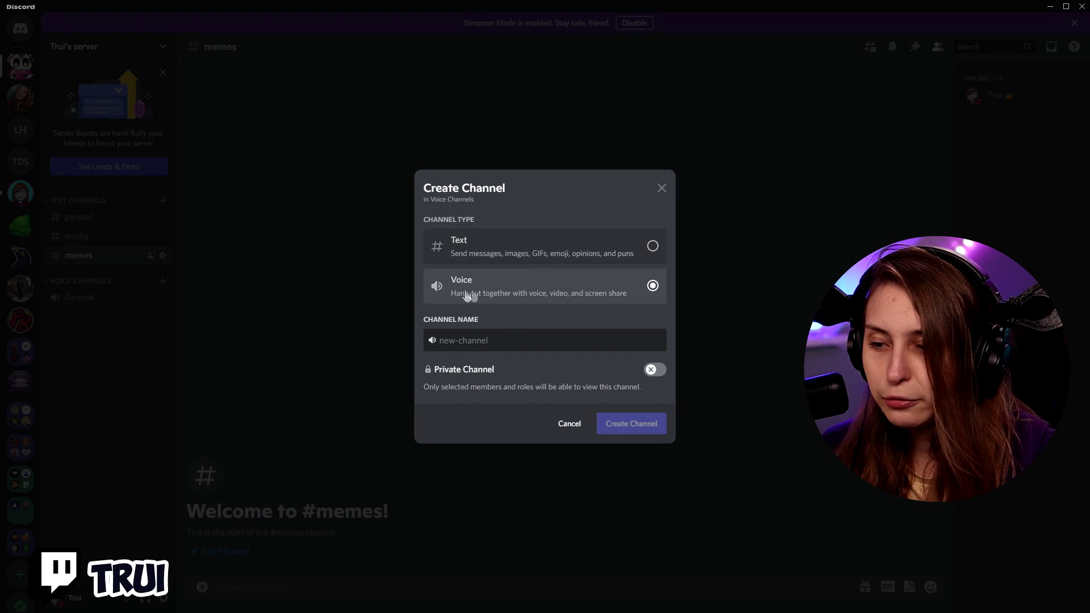
click(489, 348)
text(Overwatch chat)
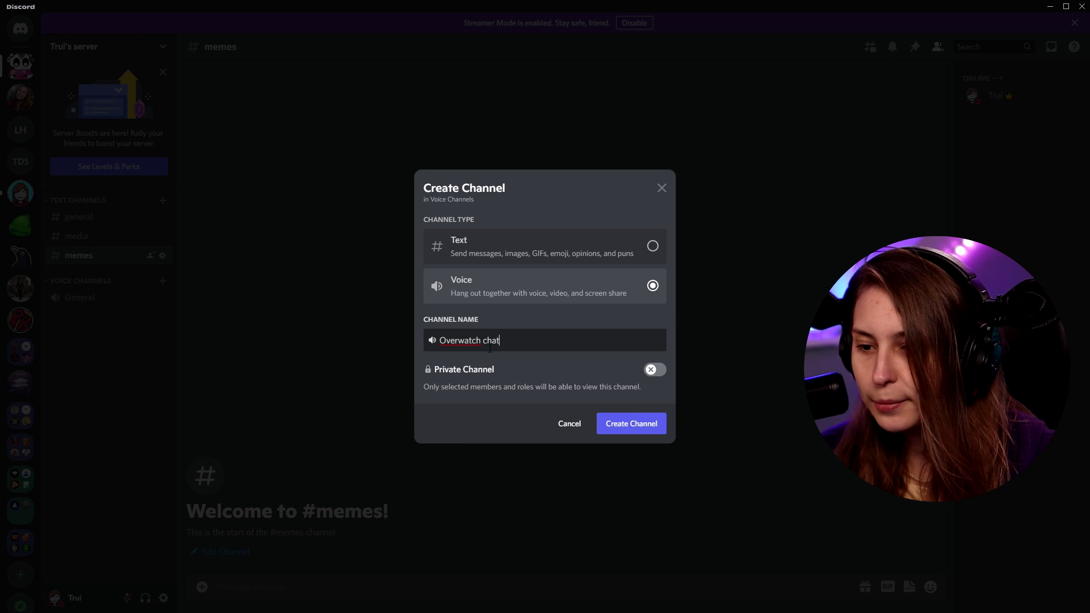
click(633, 426)
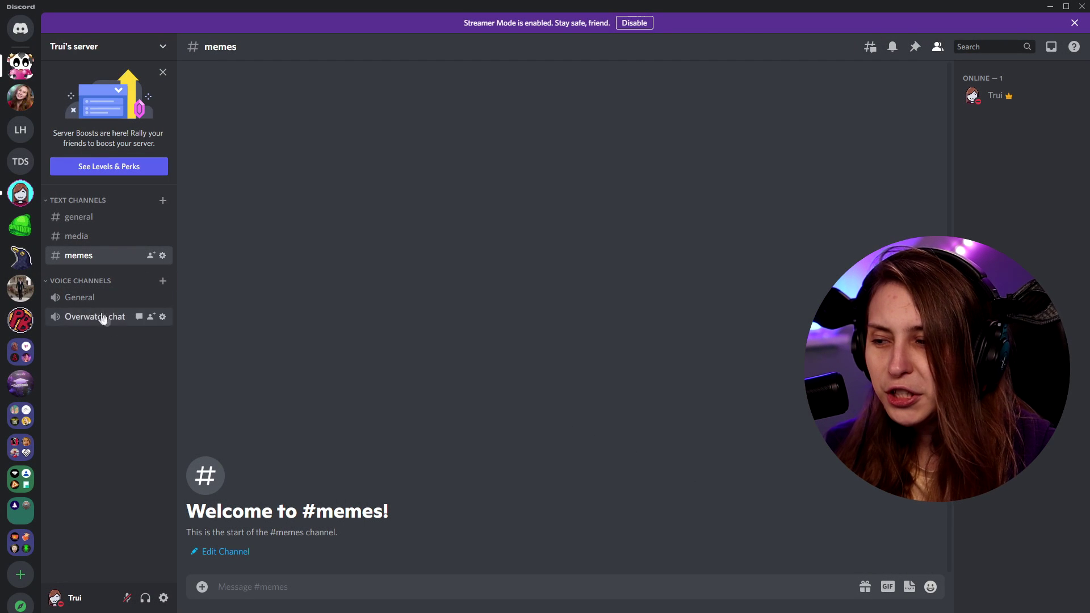
click(163, 201)
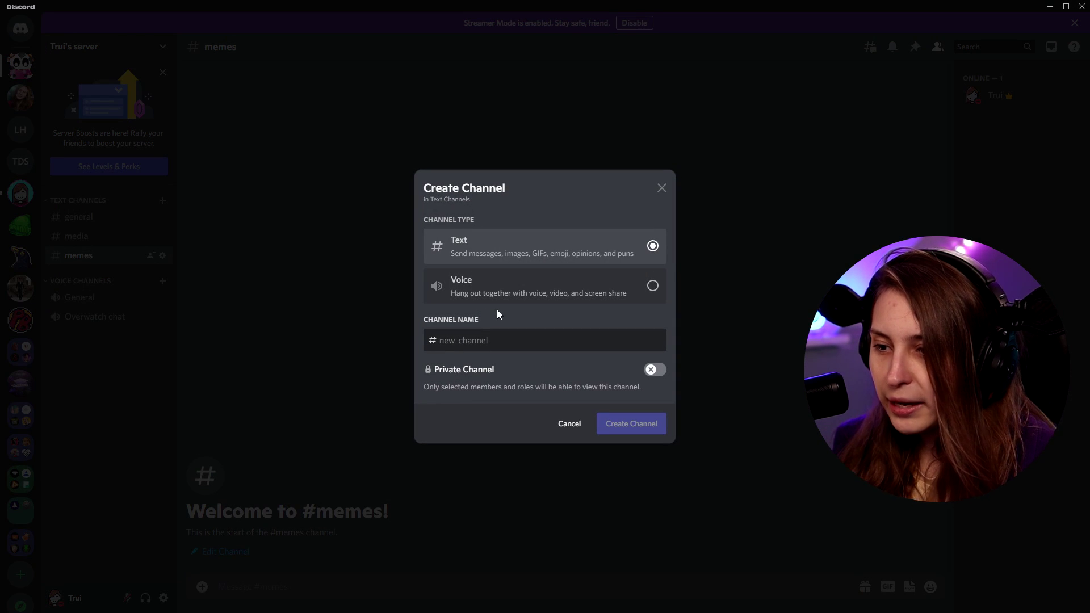
text(overwa)
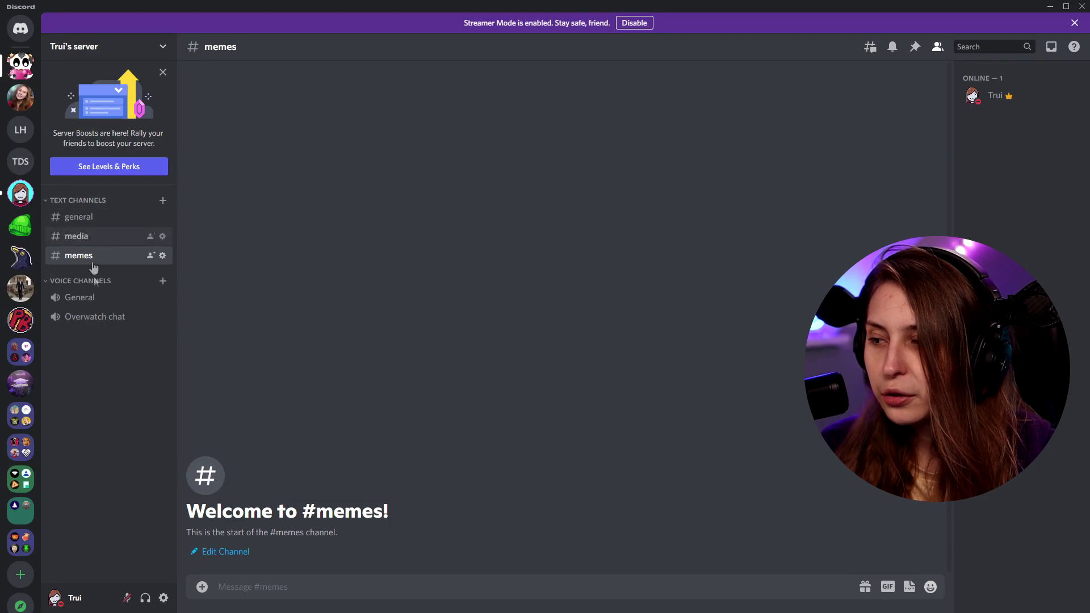
Step: Create an Info category and move it to the top of the channel list
click(59, 201)
click(59, 201)
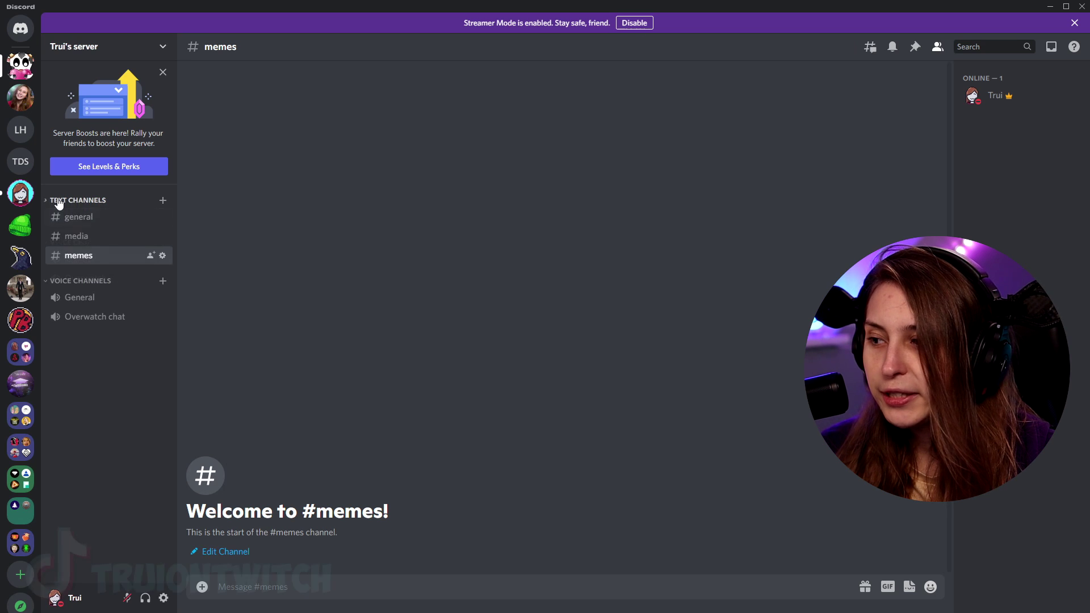
click(95, 280)
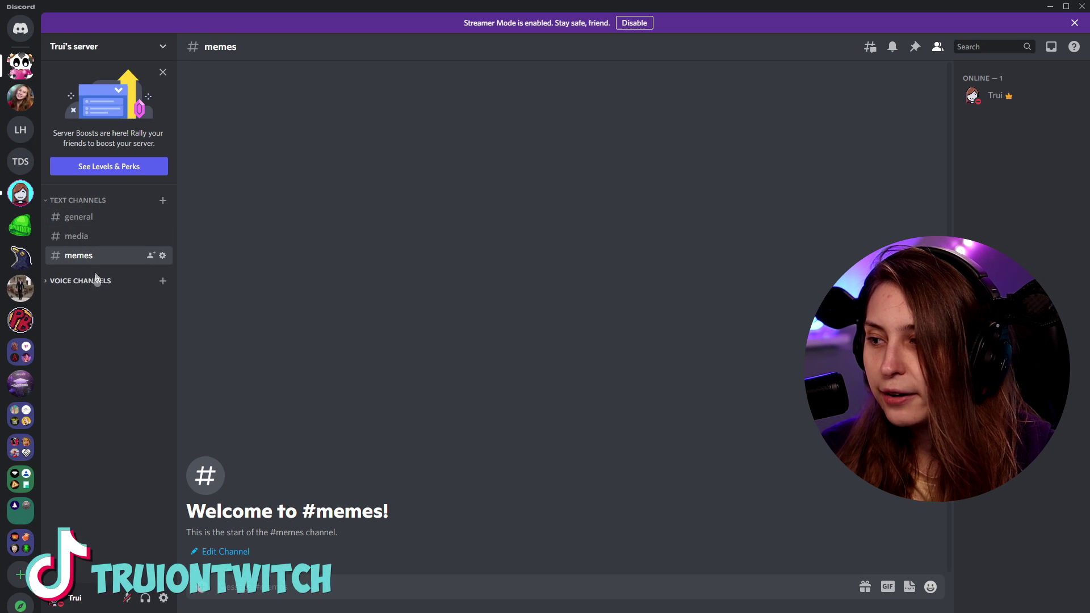
right_click(111, 402)
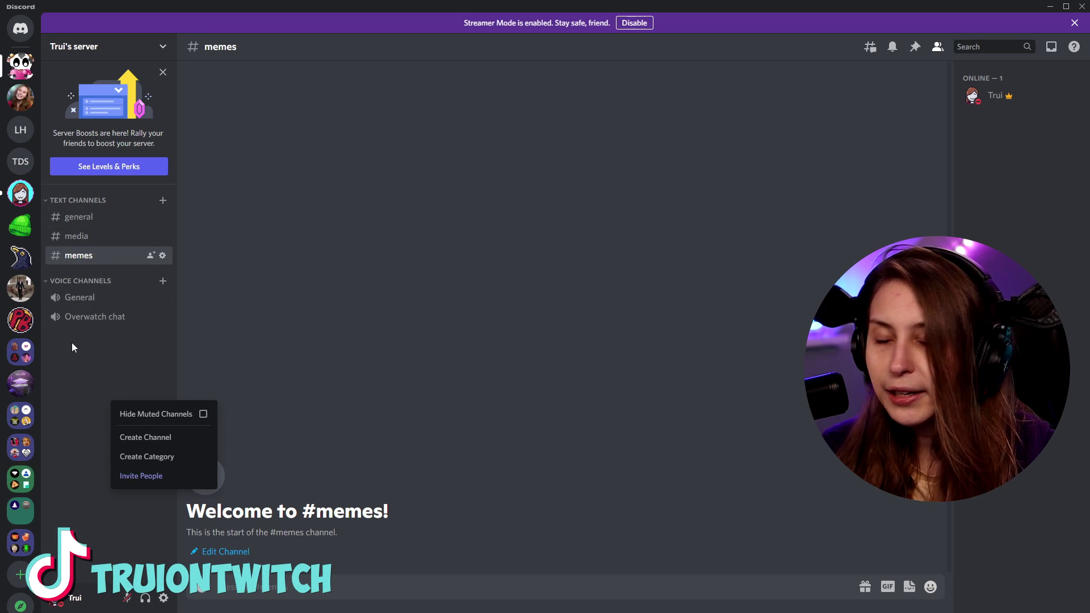
click(185, 462)
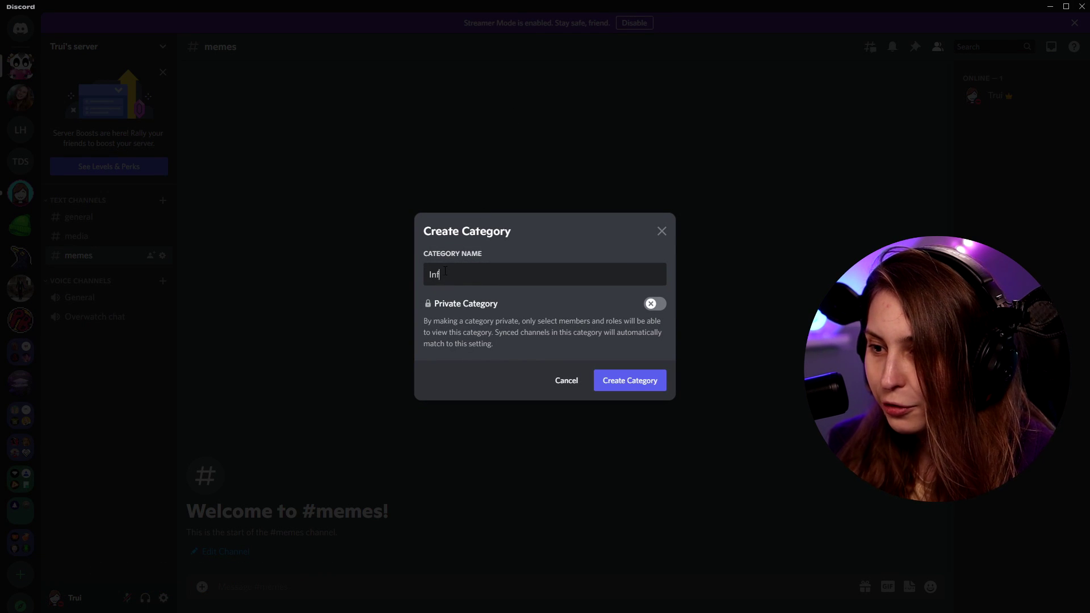
click(634, 376)
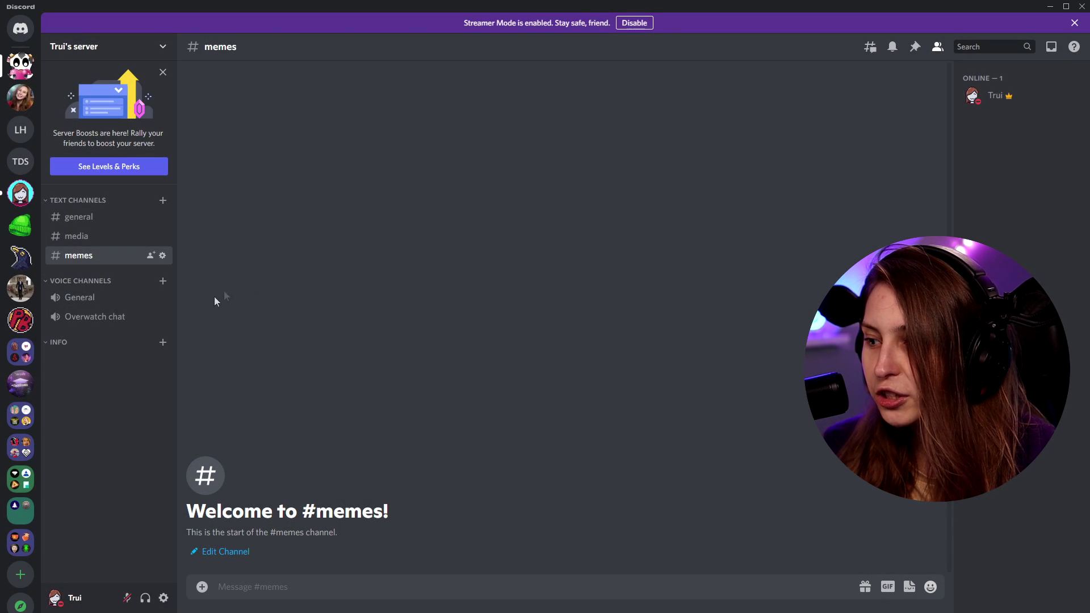
drag(75, 347, 91, 197)
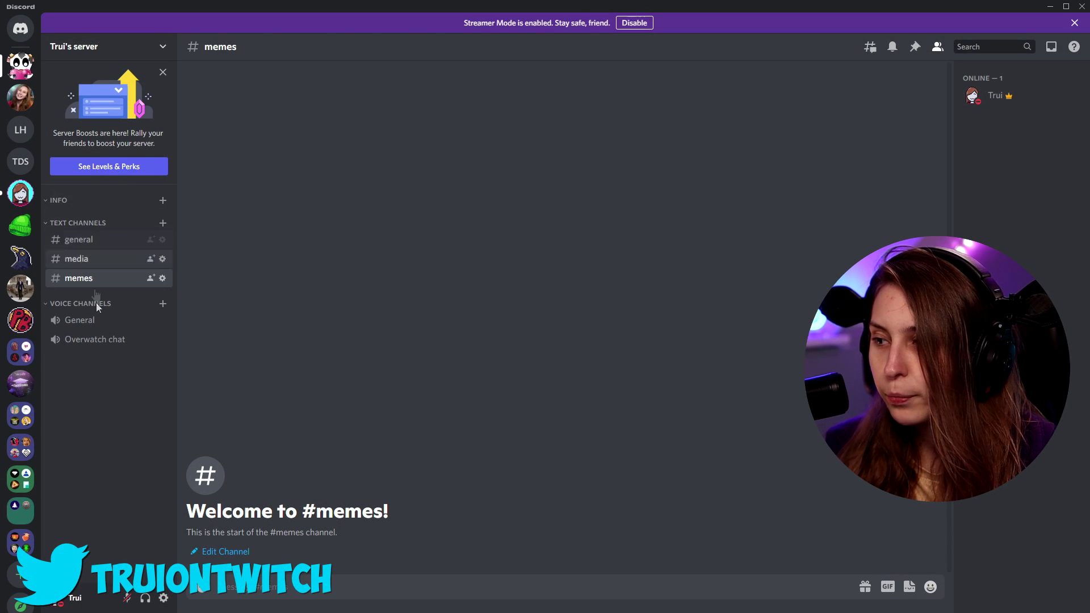
Step: Add a socials channel inside Info, keeping General voice above Overwatch chat
click(162, 201)
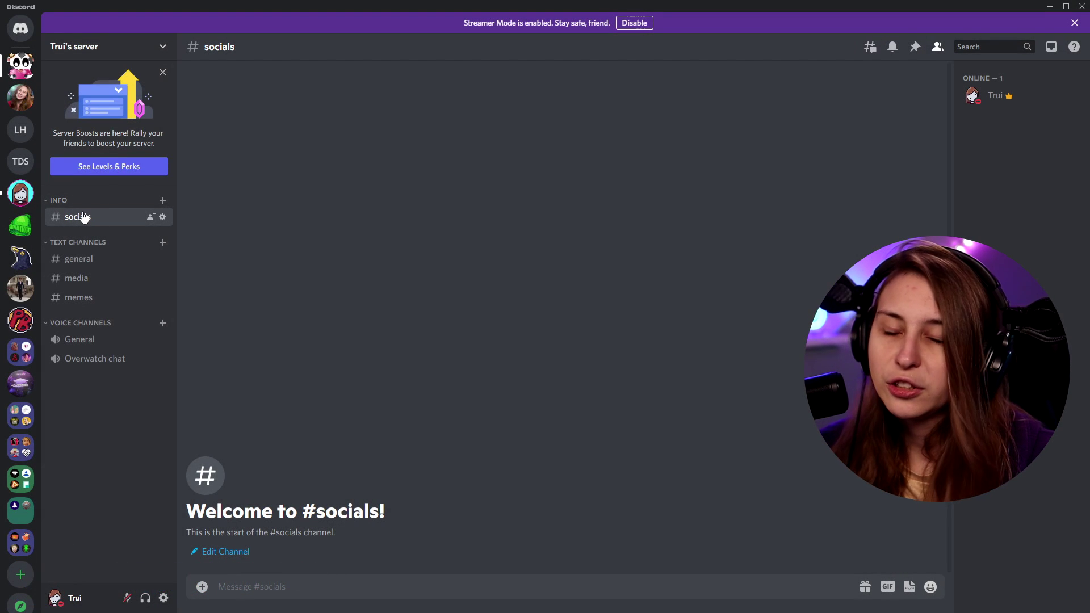
mouse_move(109, 264)
mouse_down()
mouse_move(132, 339)
mouse_move(100, 261)
mouse_up()
drag(119, 220, 118, 219)
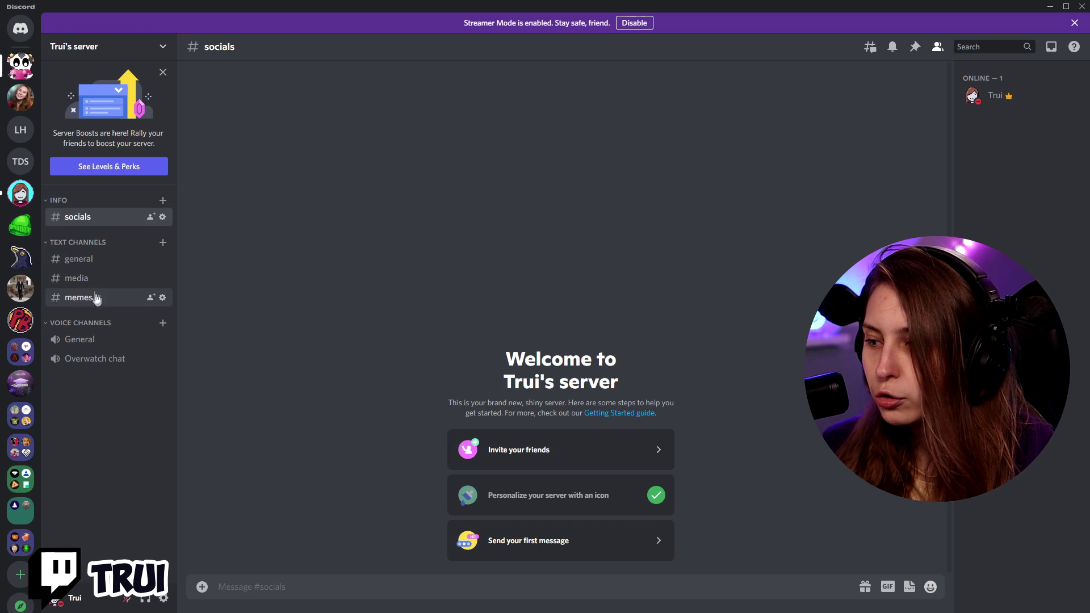
drag(105, 344, 79, 238)
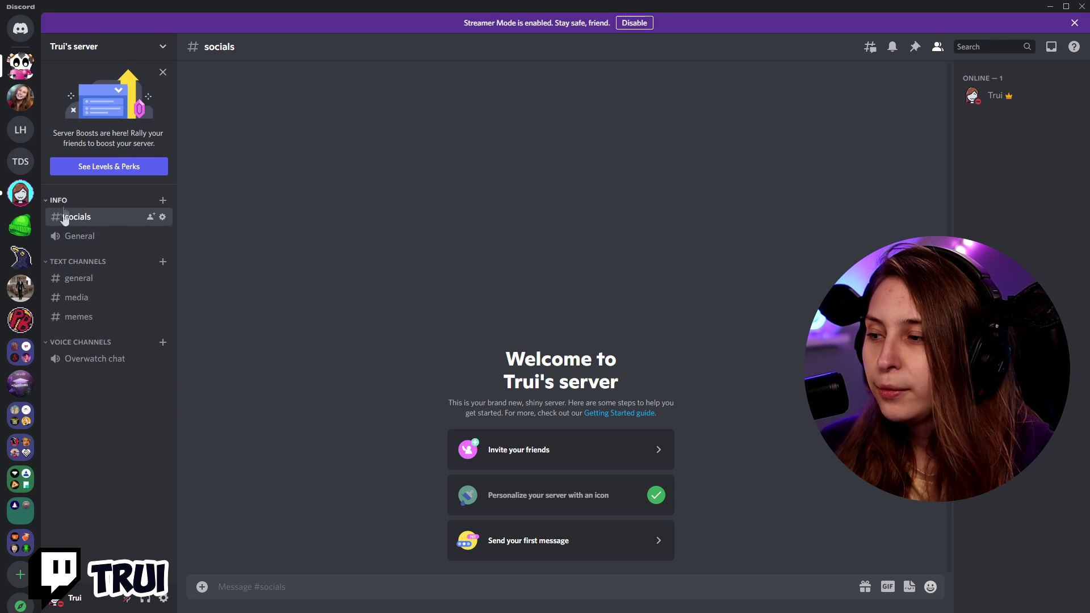
drag(87, 239, 98, 343)
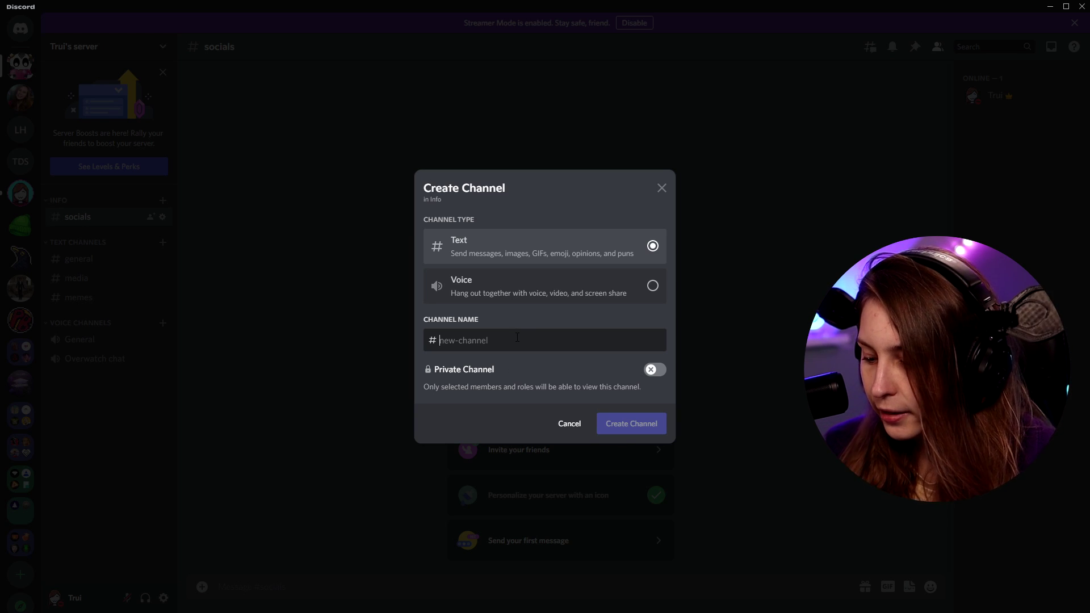
Step: Create the announcements text channel and place it at the top of Info
text(ouncements)
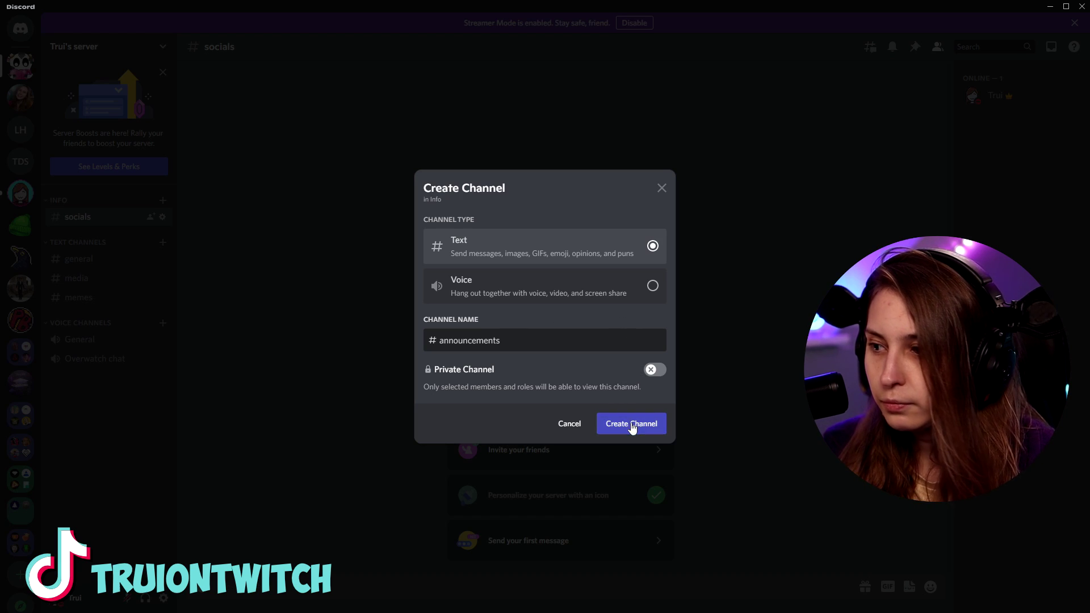
click(631, 424)
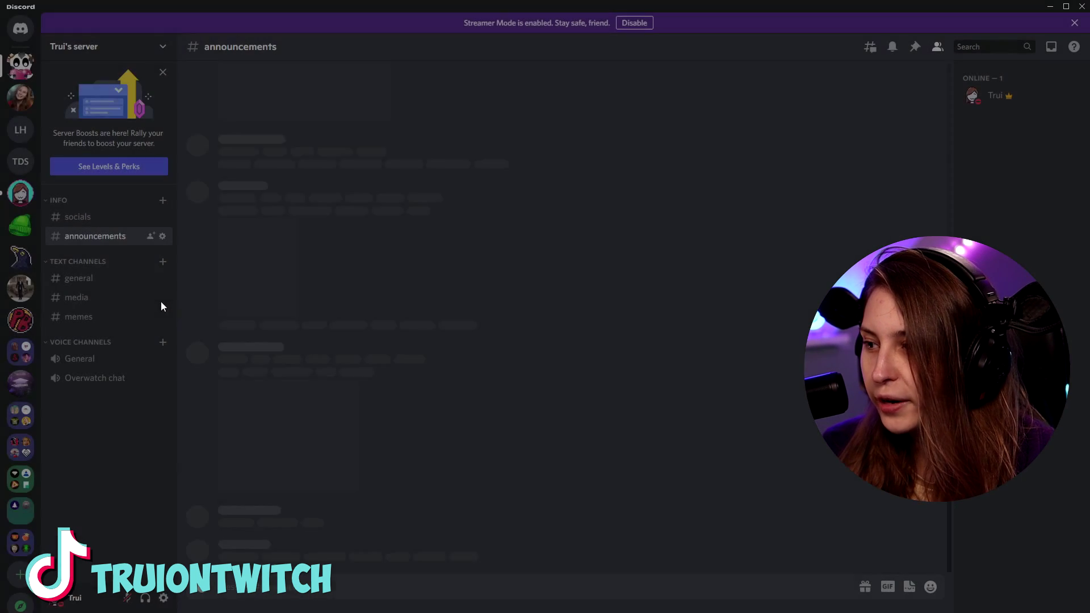
drag(102, 220, 102, 219)
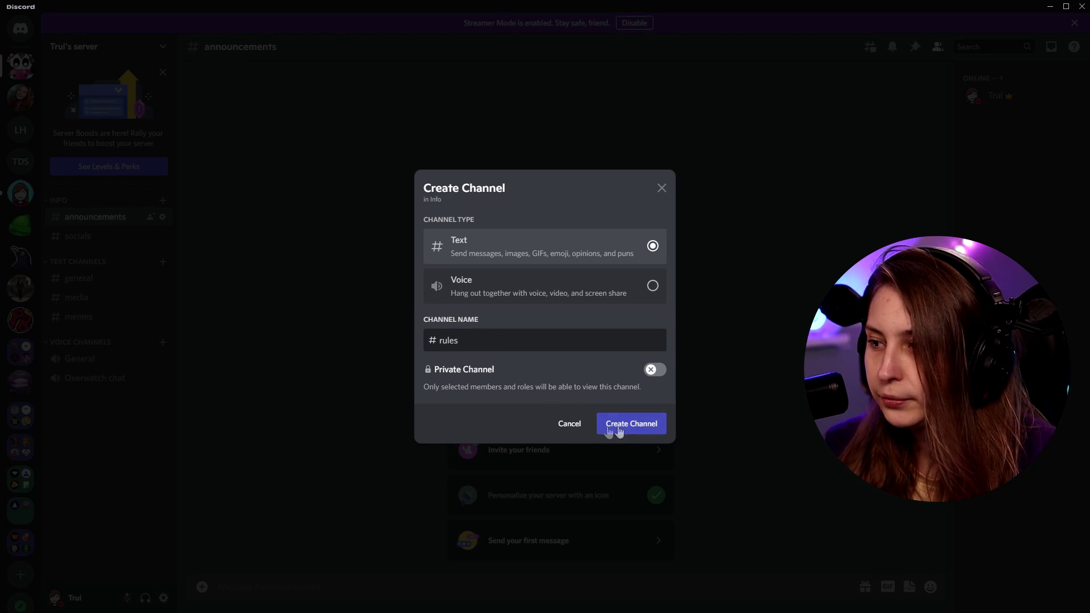
Step: Create a rules channel under announcements and rename it rules-and-roles
click(631, 423)
drag(86, 256, 92, 231)
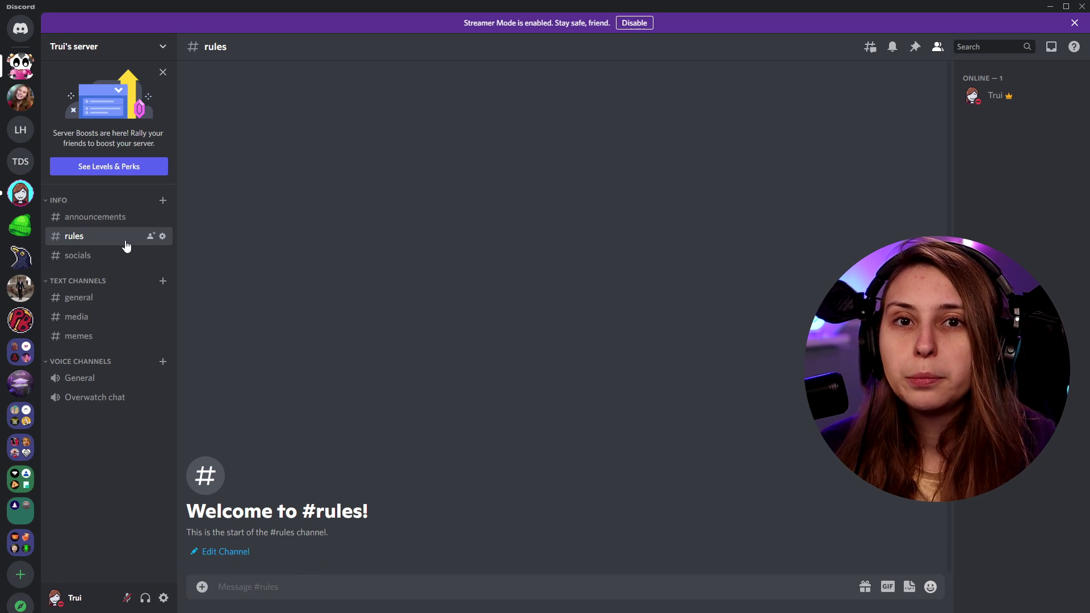
click(162, 236)
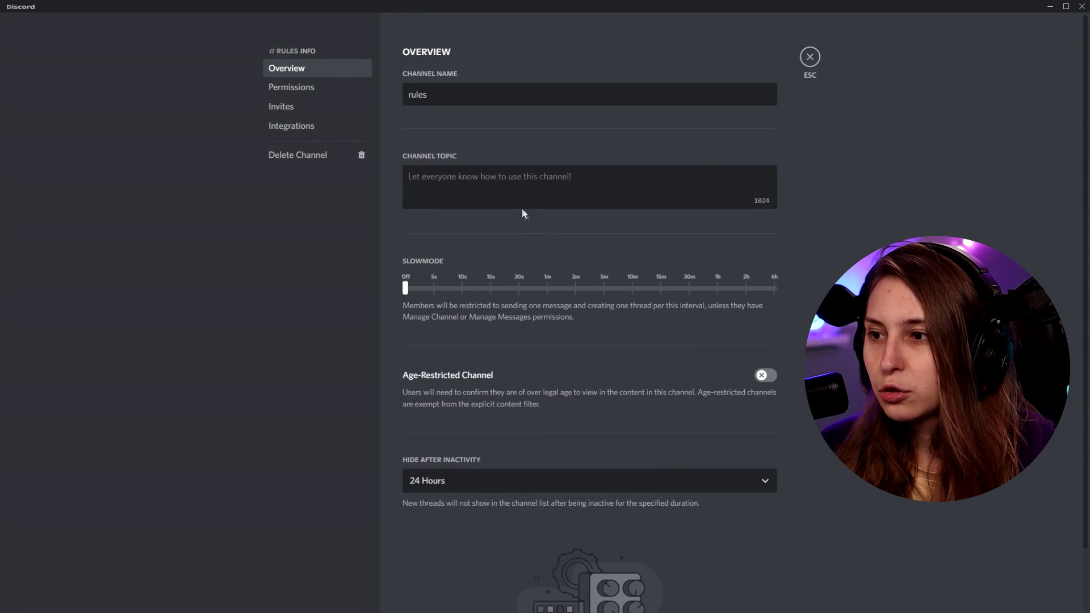
text(-and-roles)
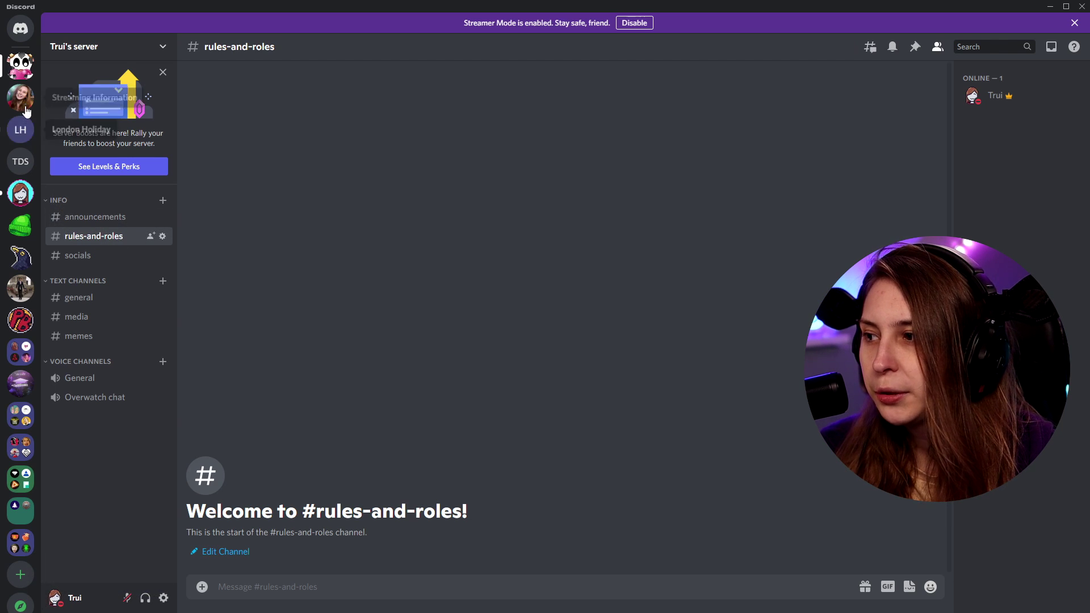
Step: Open Trui's Meetingroom and read through its rules-and-roles and introduction messages
click(21, 194)
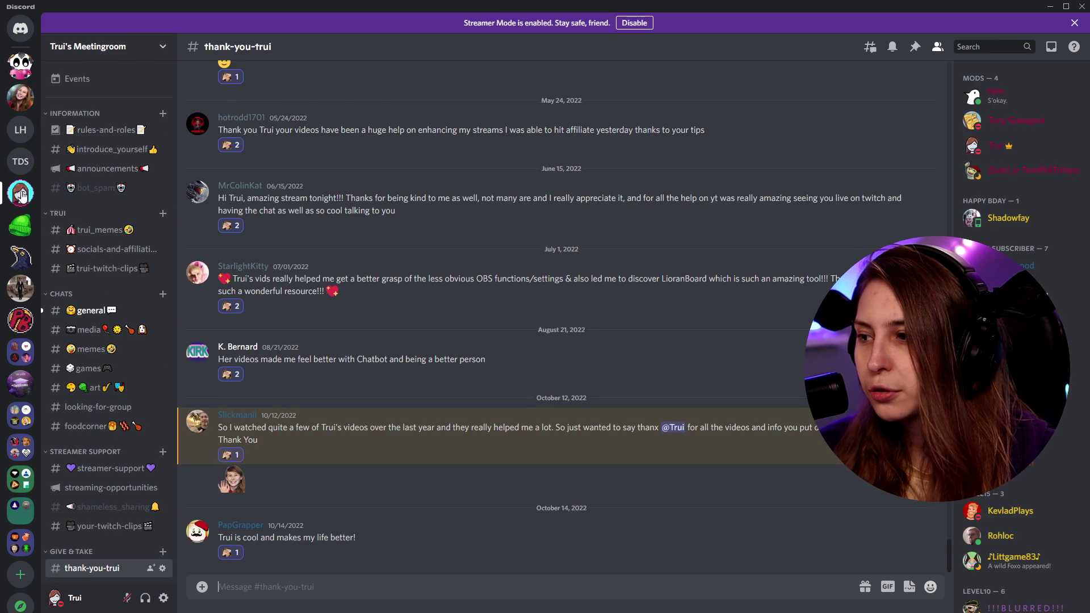
click(102, 131)
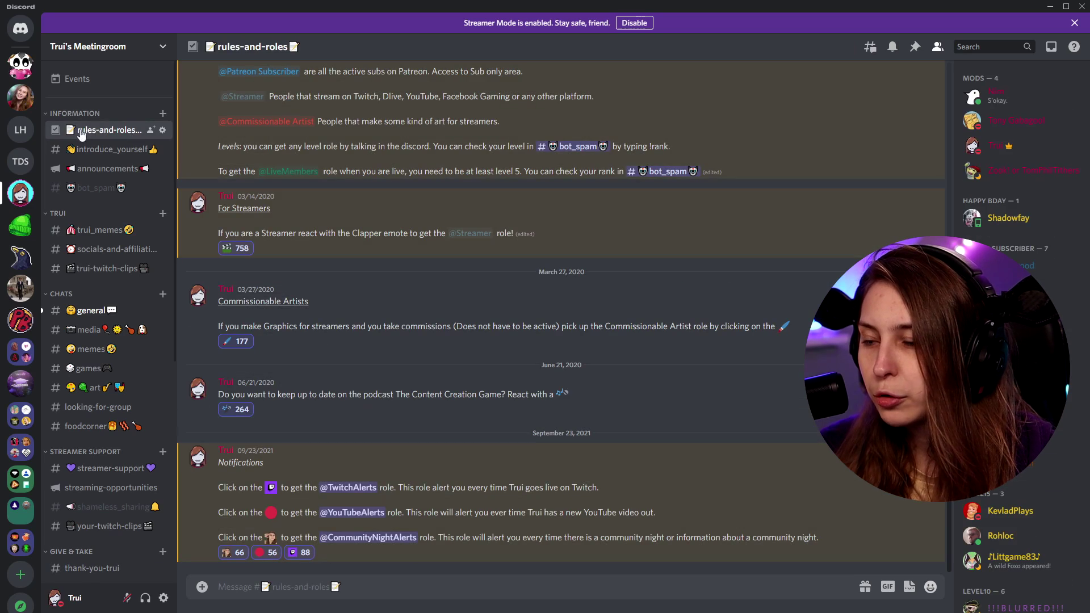
drag(219, 188, 441, 243)
scroll(441, 243, down, 3)
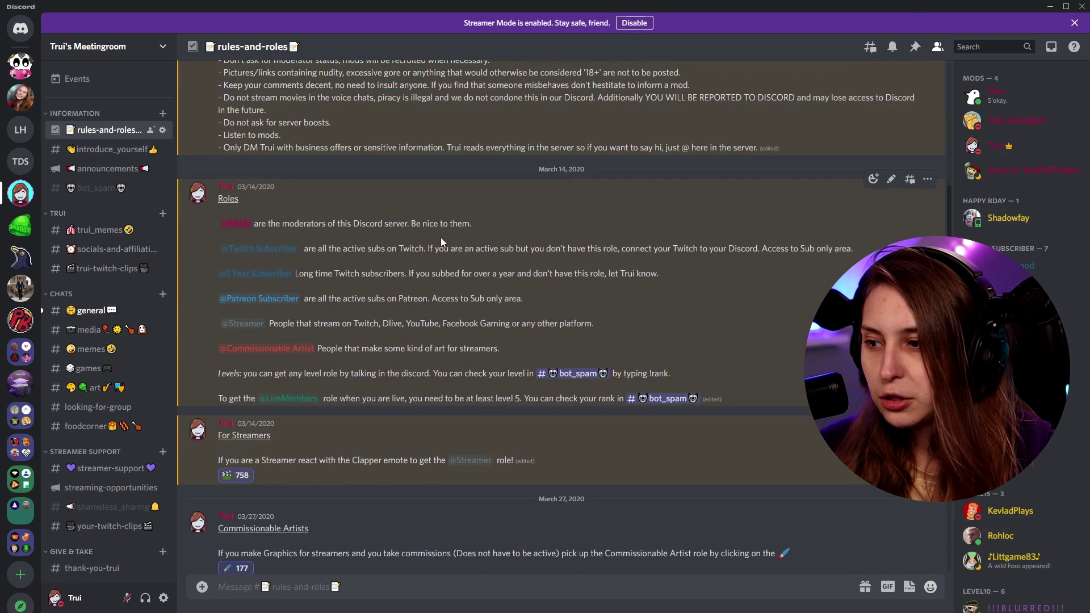
scroll(264, 321, down, 1)
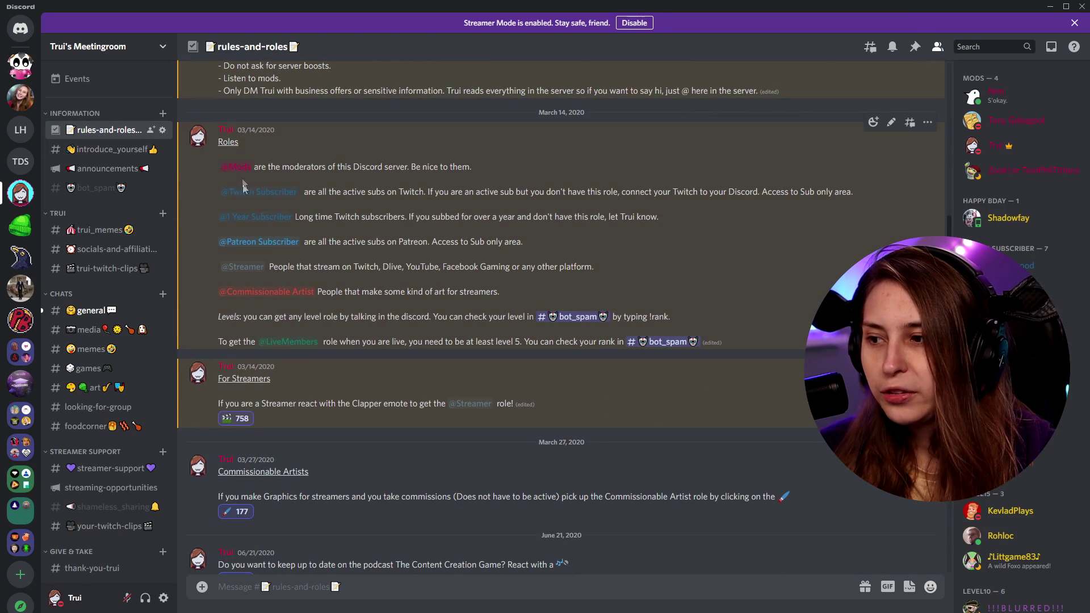
scroll(258, 272, down, 3)
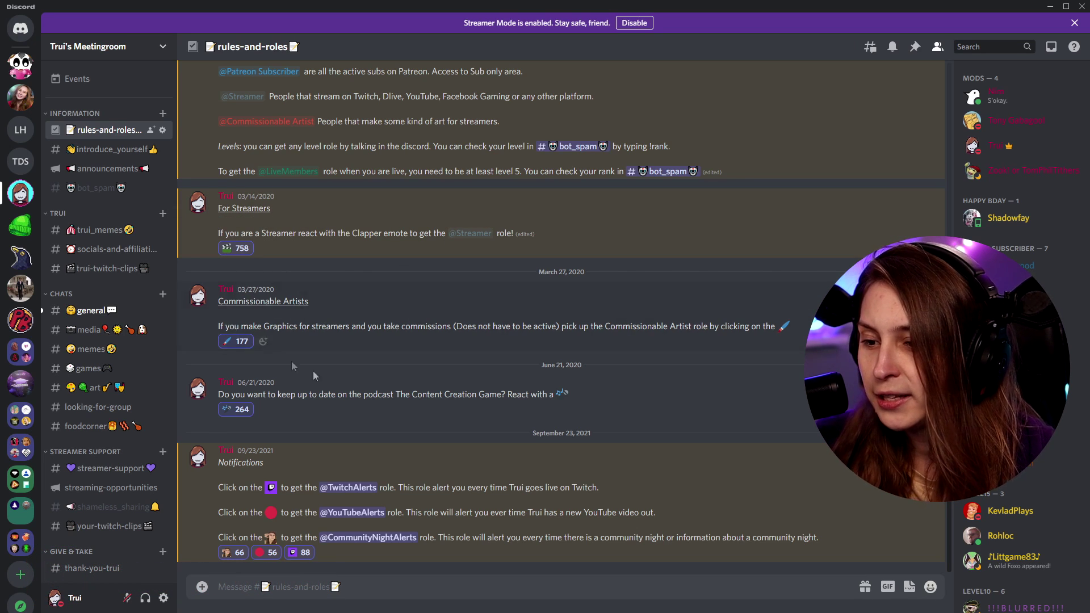
drag(497, 394, 382, 394)
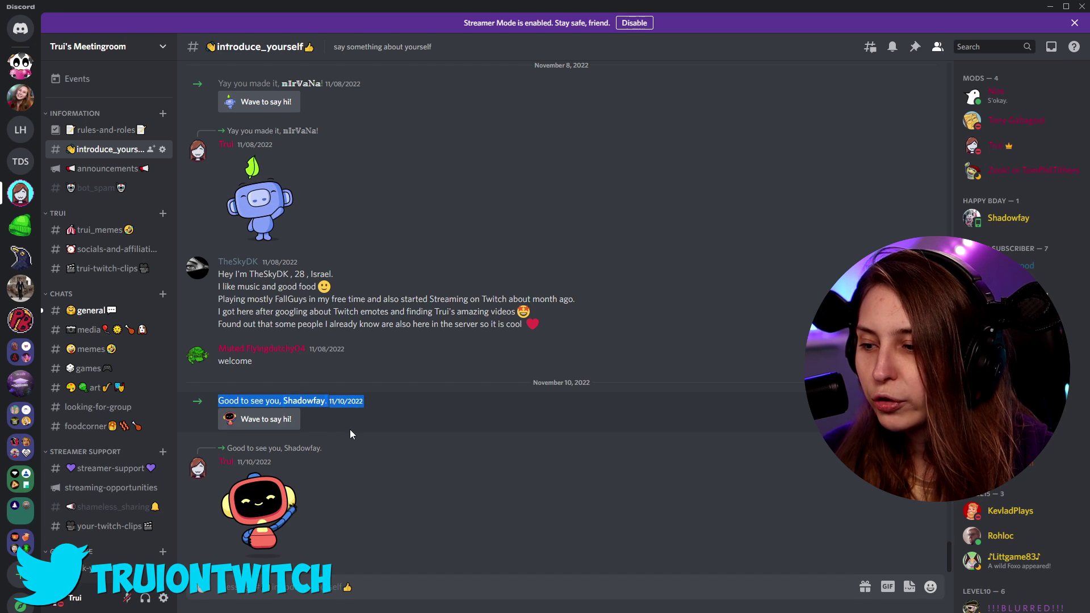
click(363, 424)
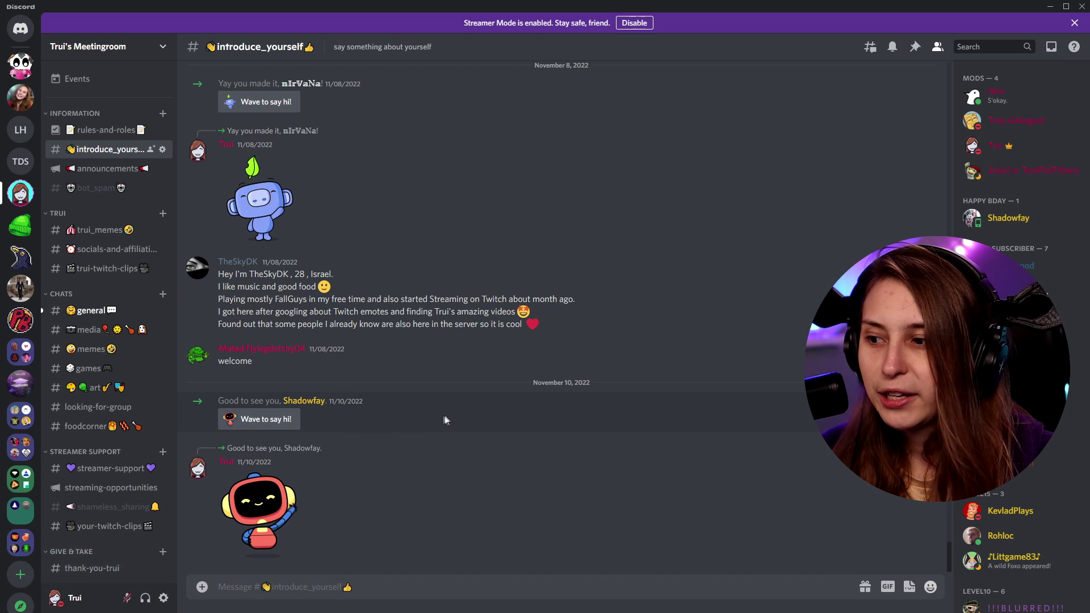
drag(564, 325, 228, 287)
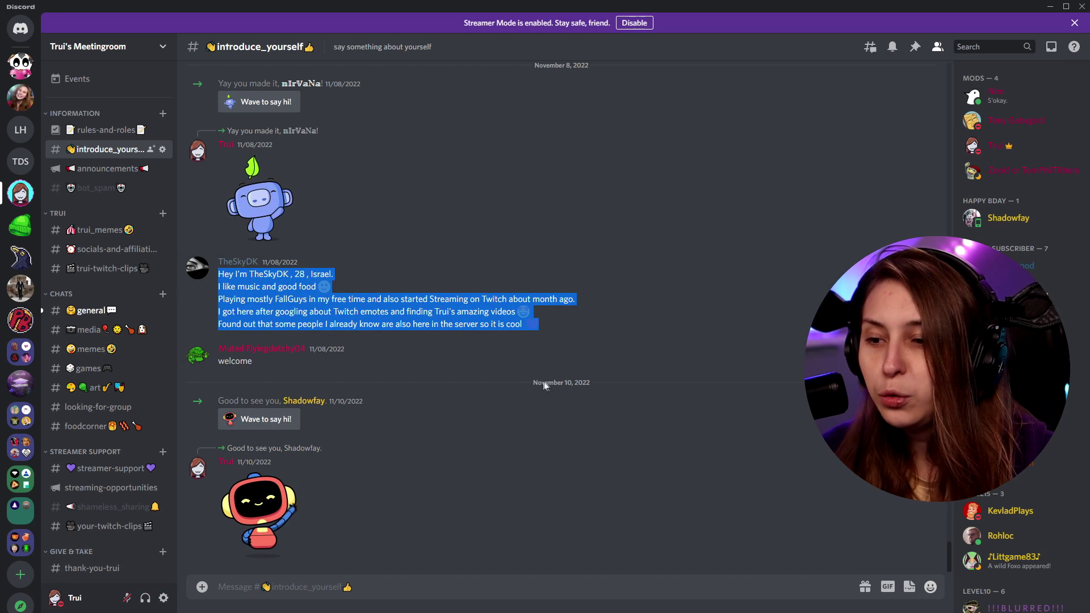
click(501, 396)
Step: Browse the announcements and bot_spam channels of Trui's Meetingroom
click(108, 168)
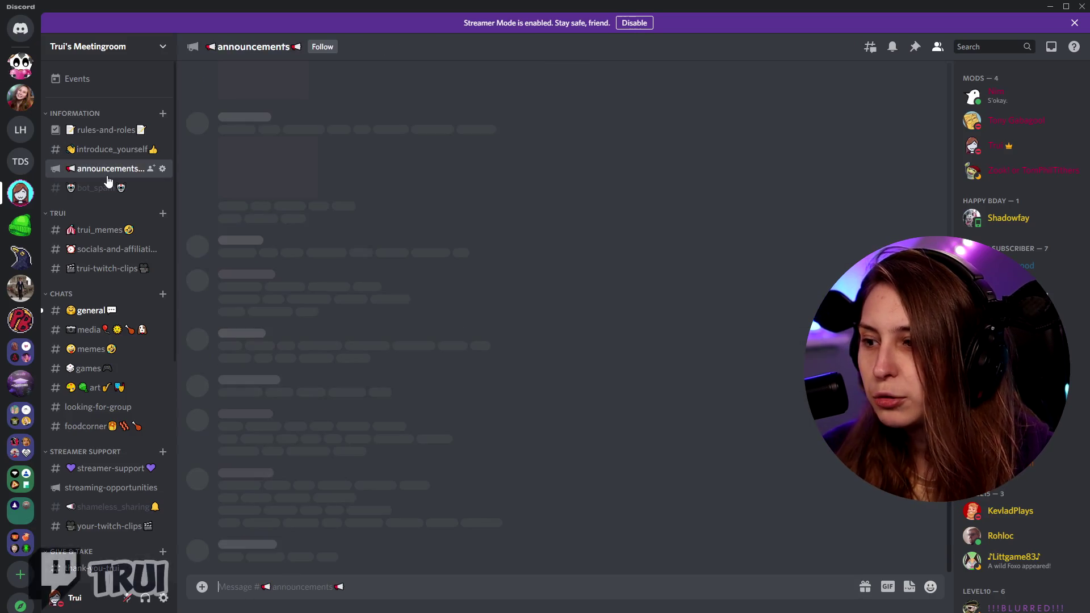
scroll(597, 437, up, 20)
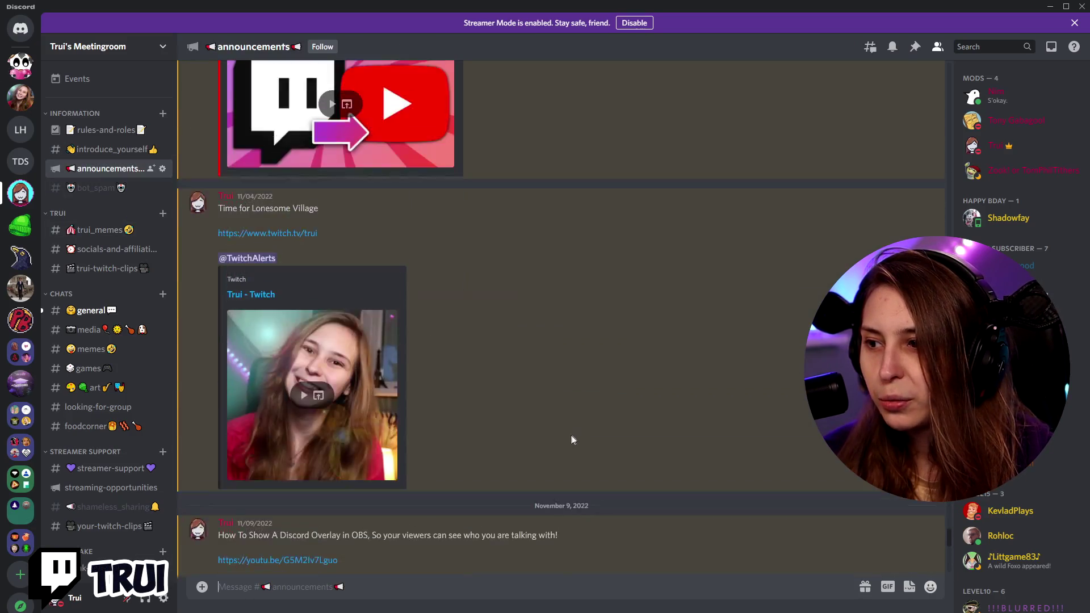
scroll(597, 412, up, 15)
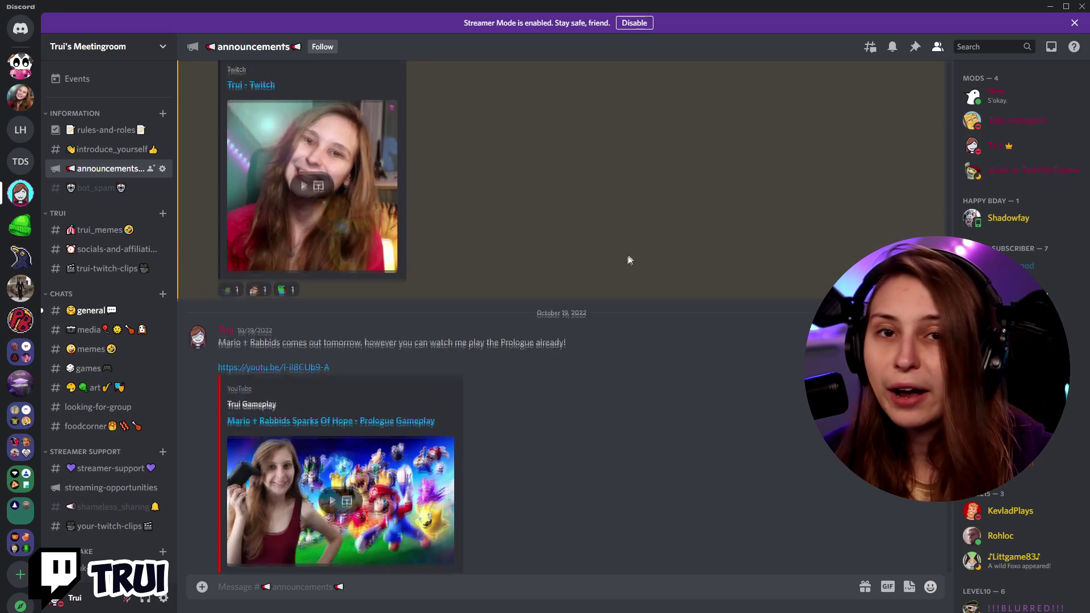
click(85, 191)
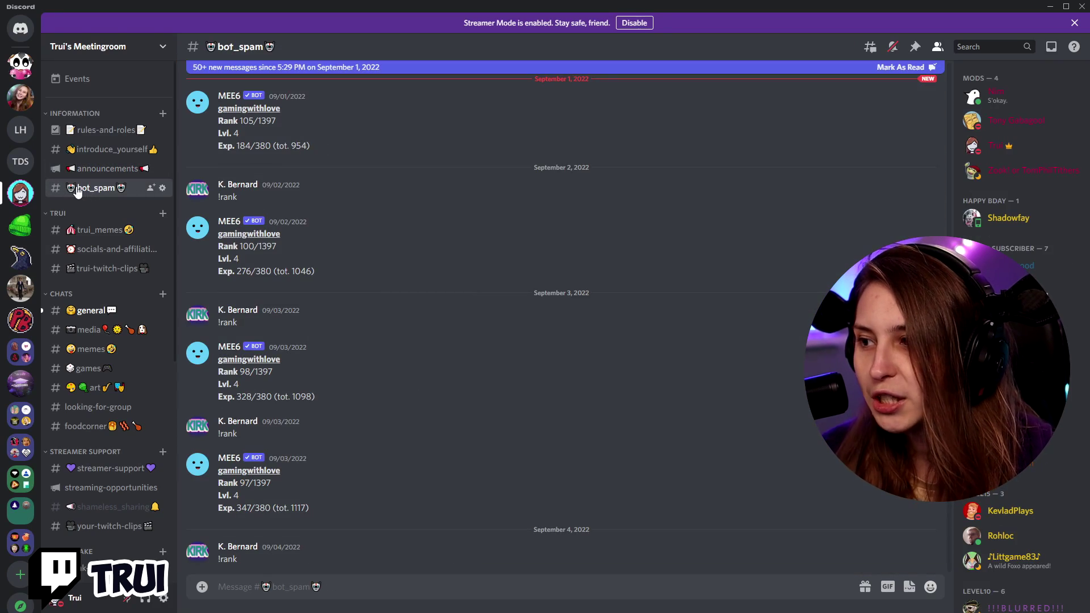
scroll(479, 303, down, 20)
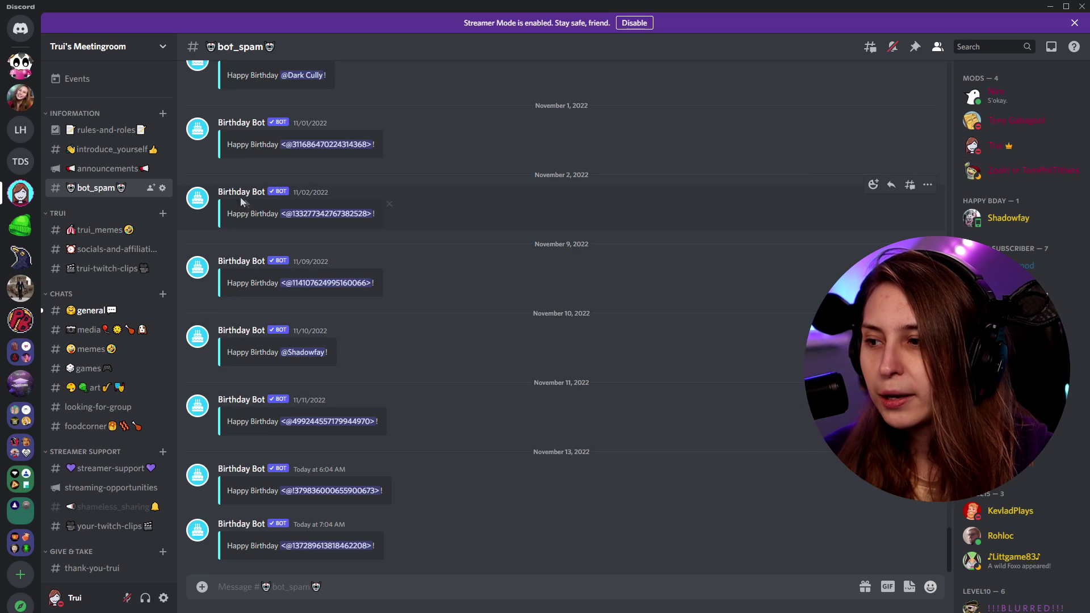
scroll(561, 326, up, 2)
scroll(554, 336, down, 2)
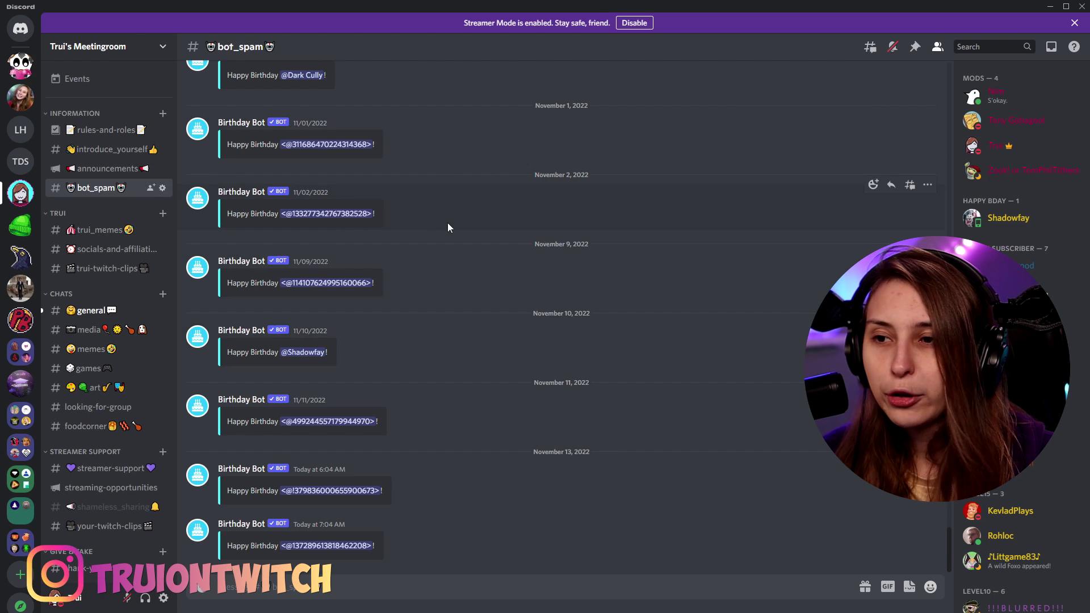
scroll(519, 348, up, 3)
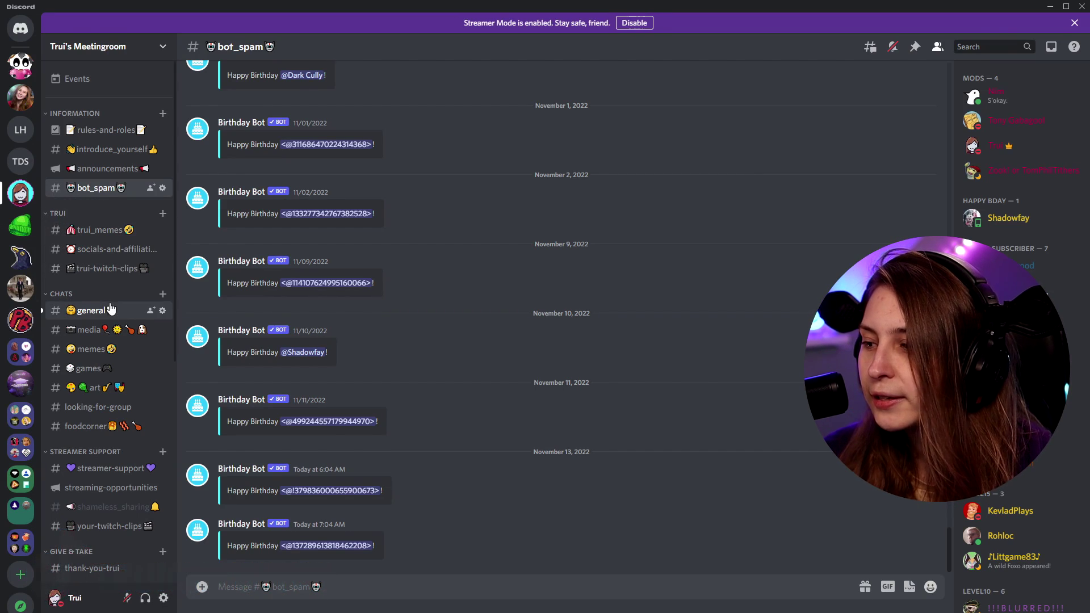
Step: Look through the general and media channels of Trui's Meetingroom
click(95, 314)
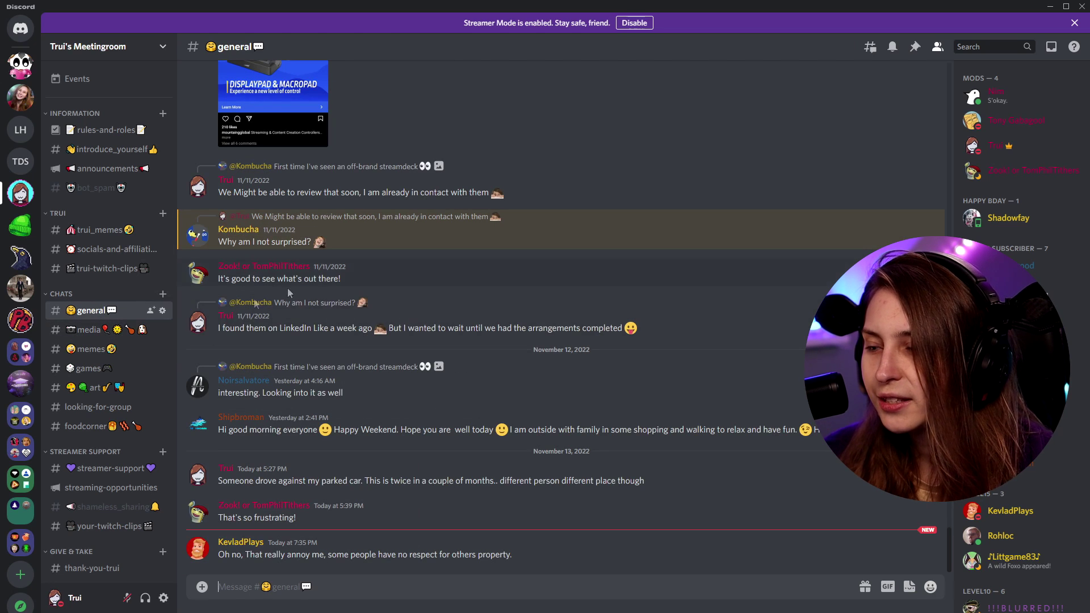
click(83, 331)
scroll(391, 390, up, 5)
scroll(387, 389, up, 3)
scroll(387, 389, down, 15)
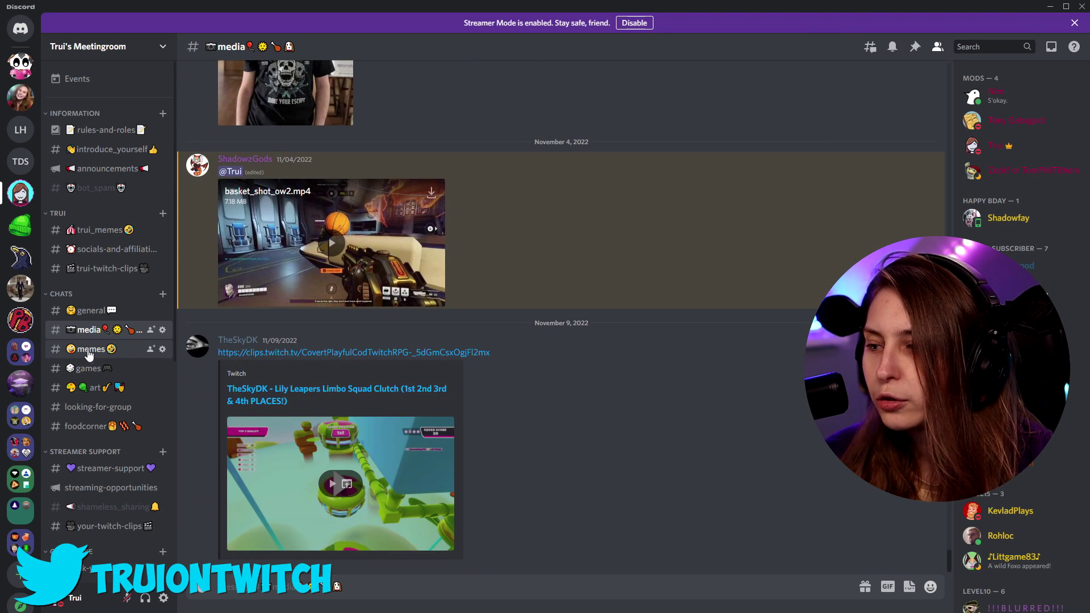
Step: Browse the memes, games, art, looking-for-group and foodcorner channels
click(89, 351)
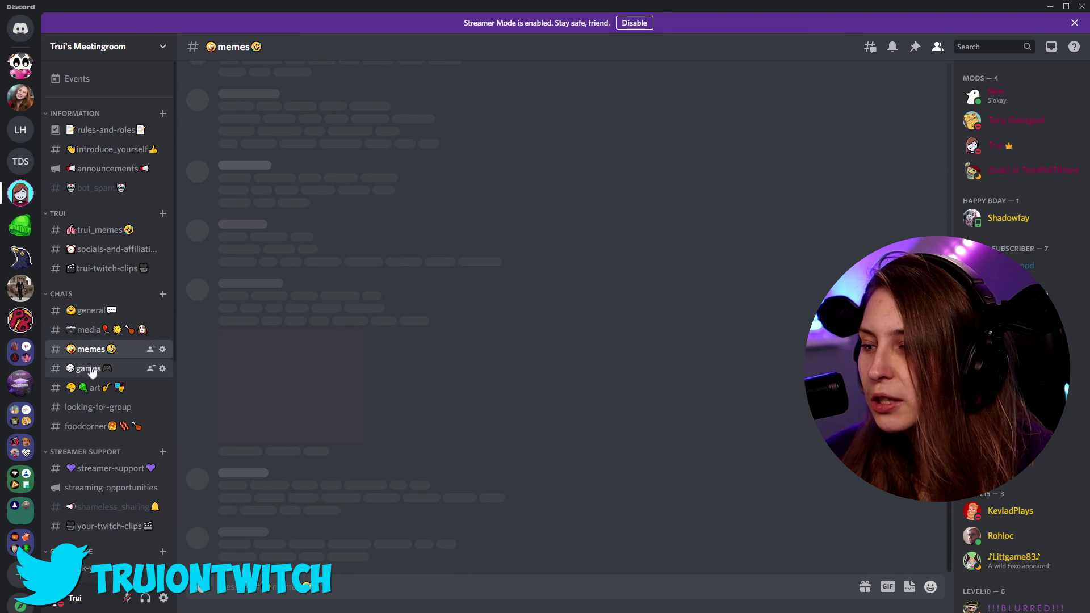
click(90, 371)
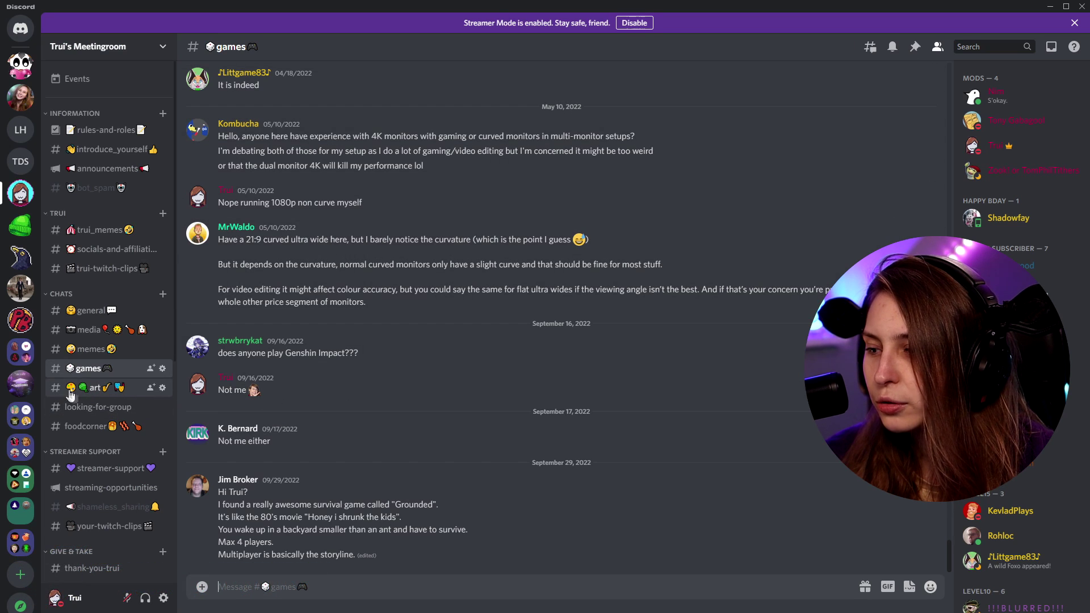
click(70, 393)
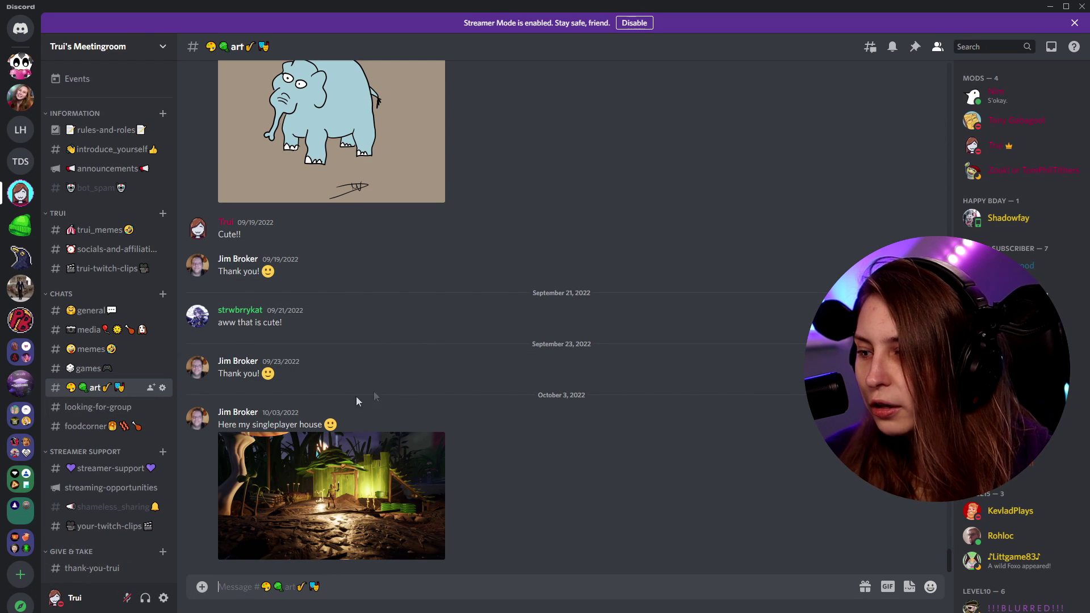
click(84, 412)
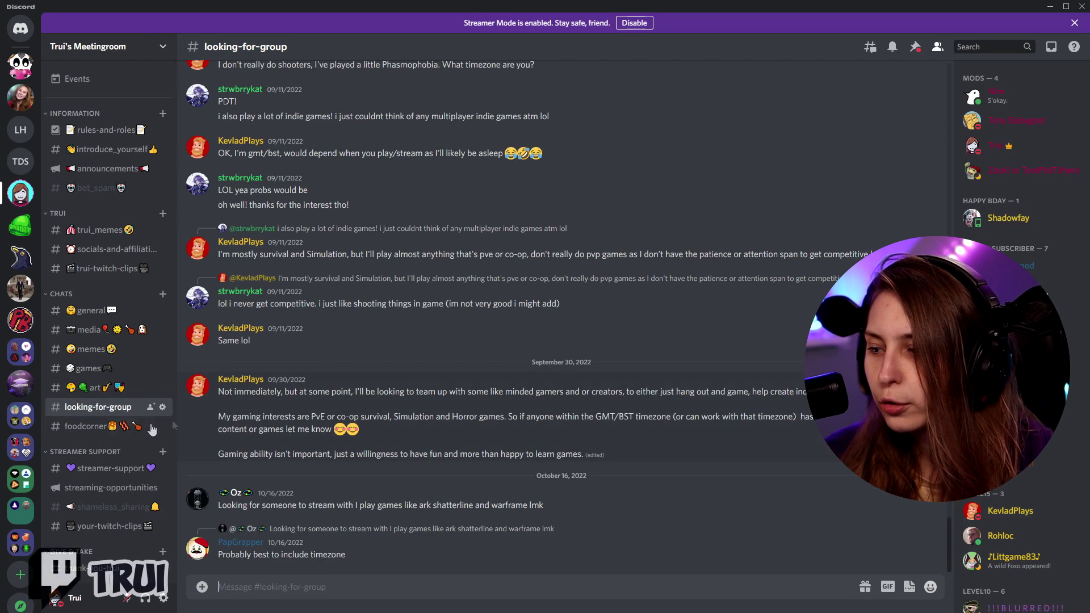
click(80, 429)
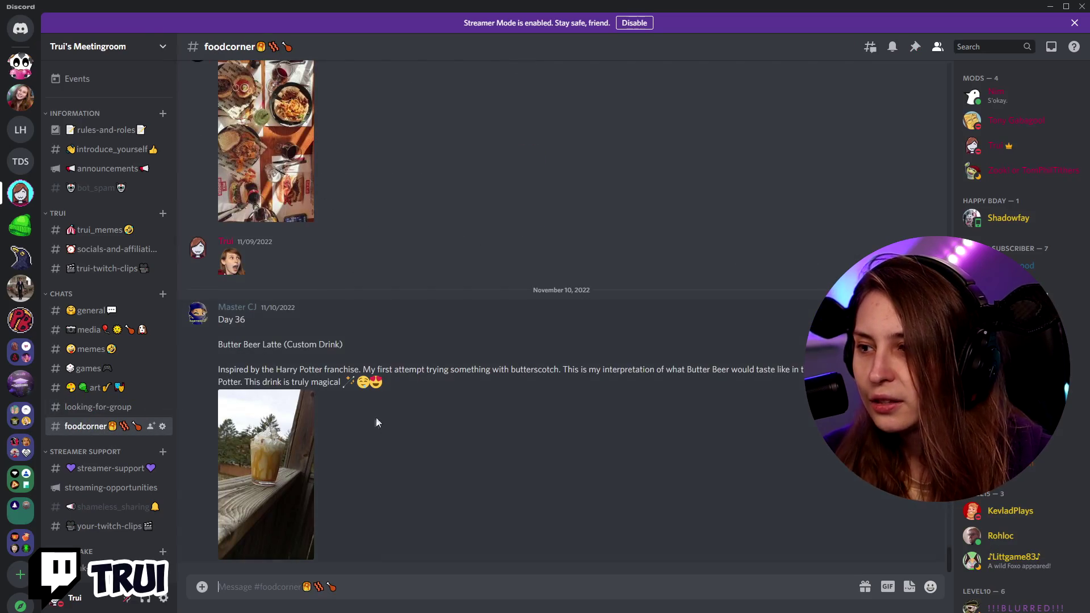
scroll(374, 423, up, 15)
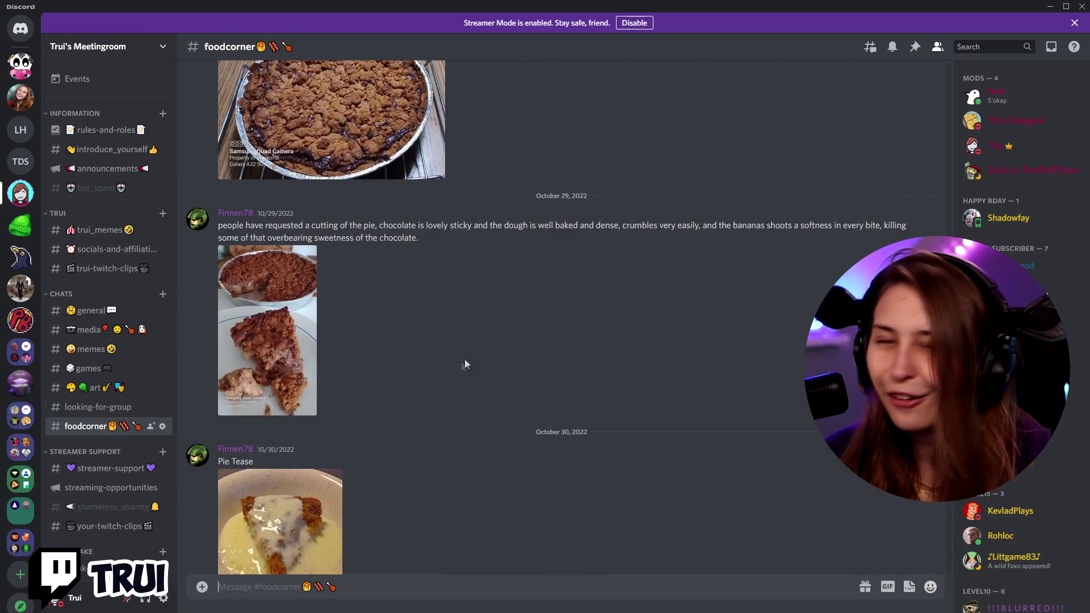
scroll(587, 469, down, 10)
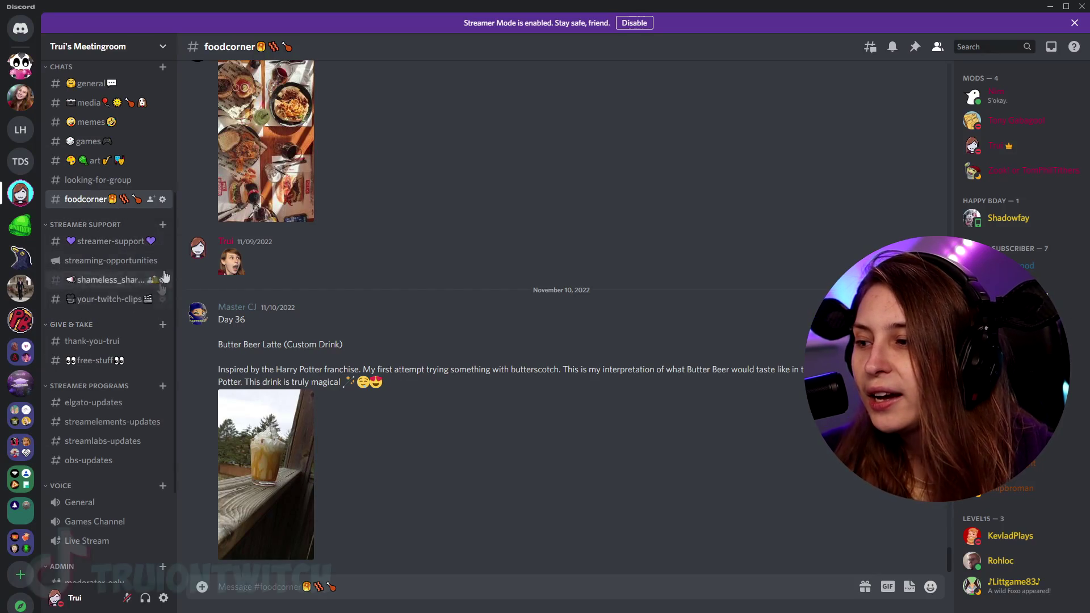
scroll(139, 340, down, 2)
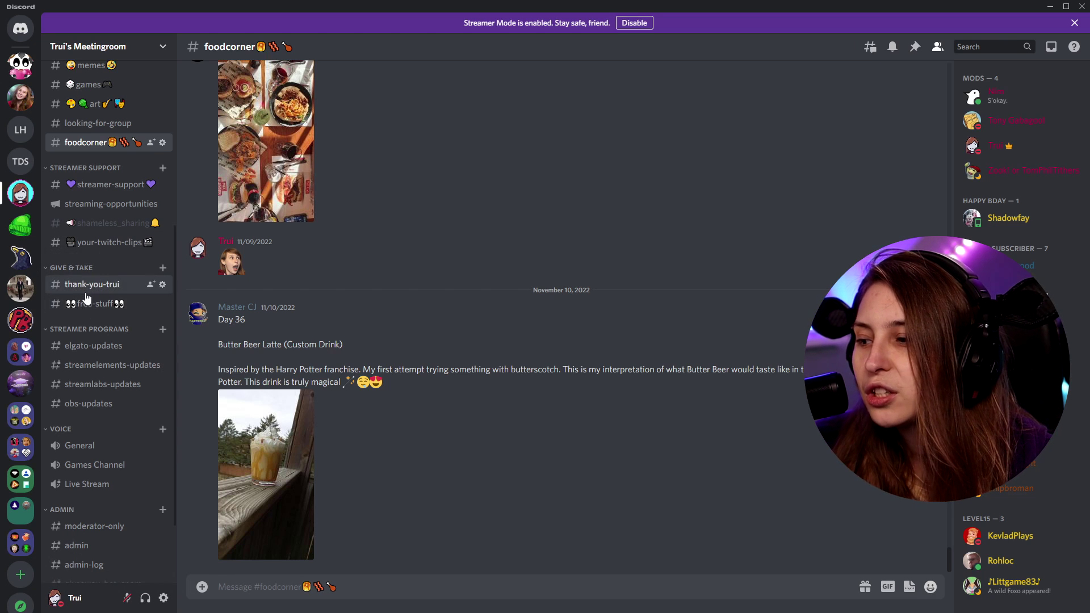
scroll(89, 298, down, 3)
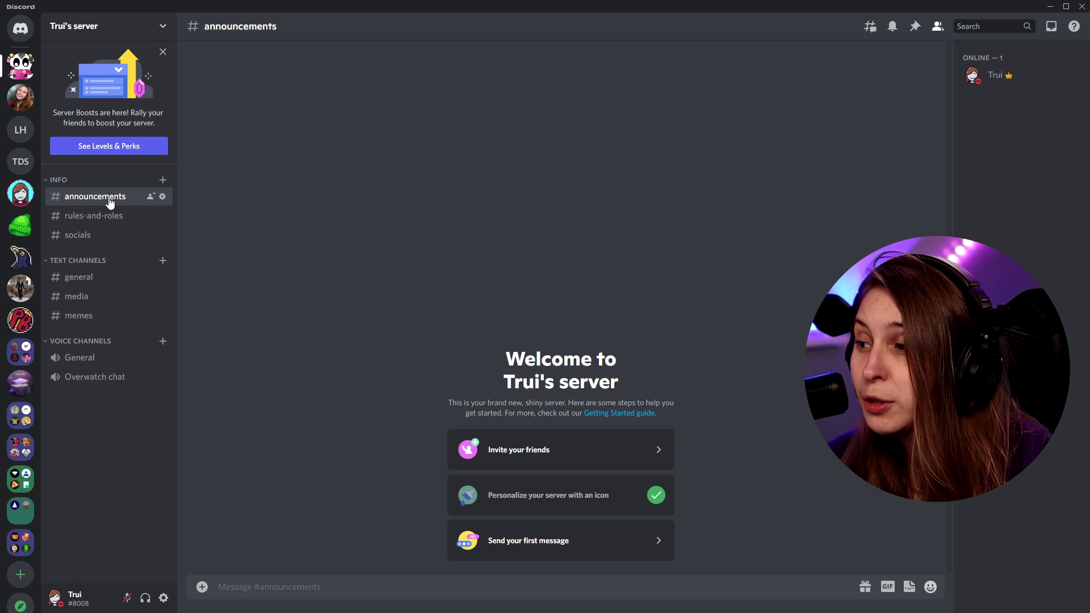
click(20, 192)
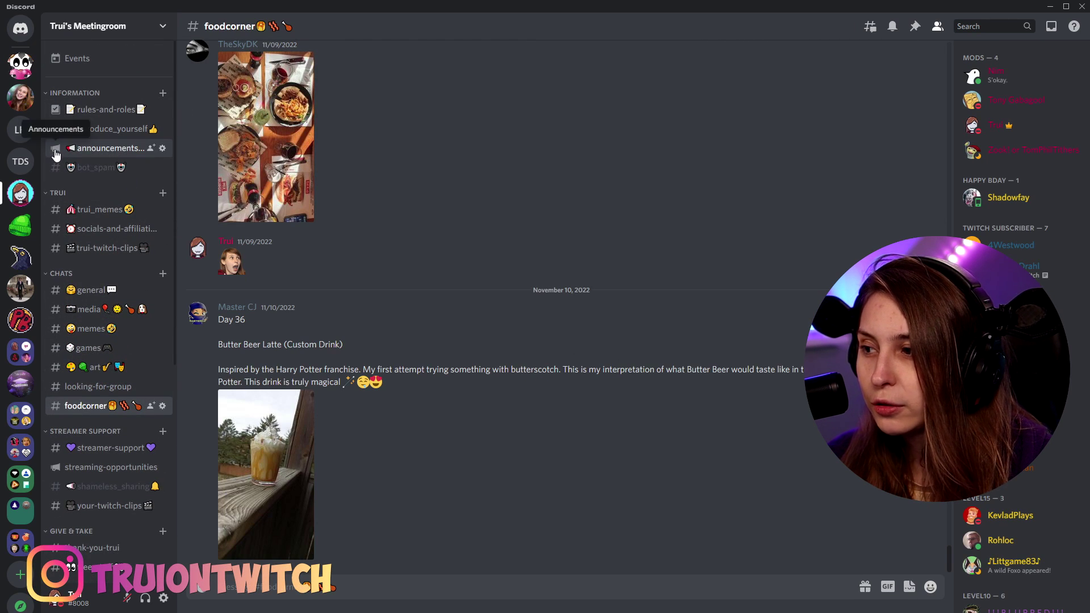
click(56, 154)
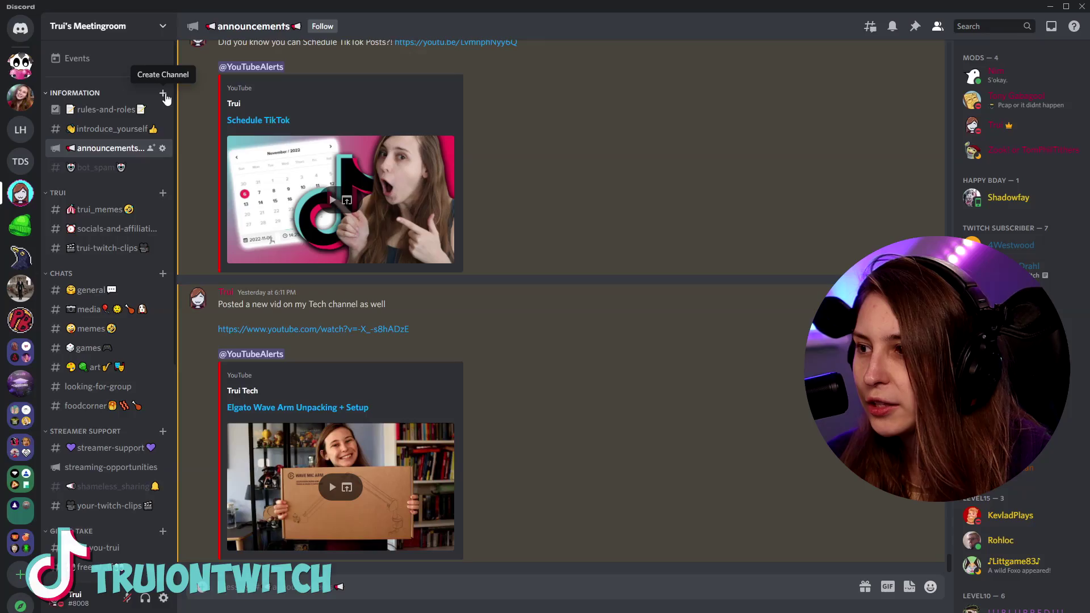
click(164, 94)
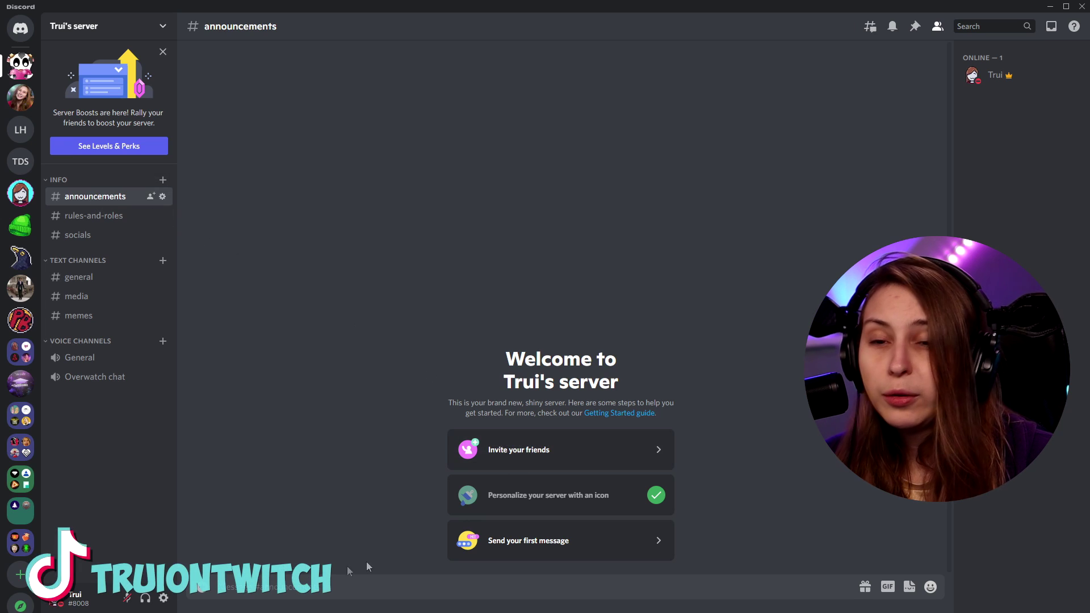
click(163, 196)
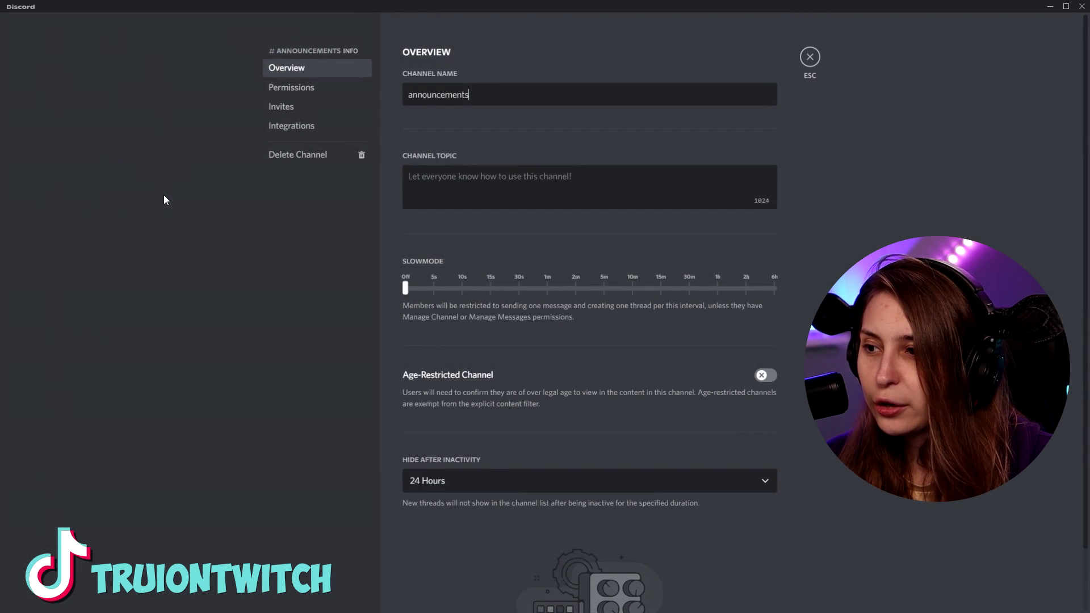
click(287, 89)
scroll(413, 271, down, 2)
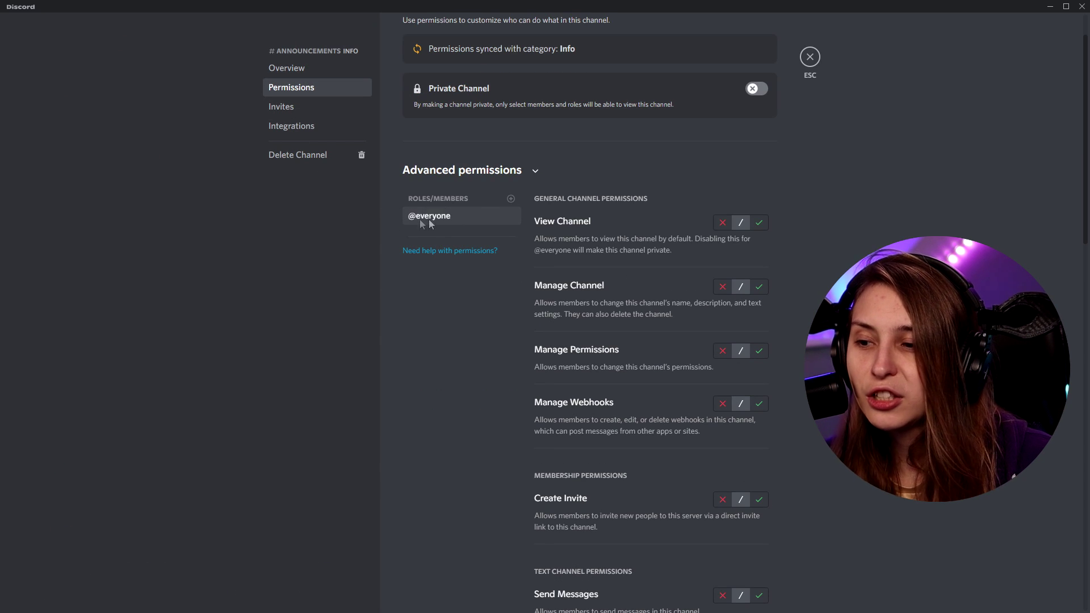
click(758, 223)
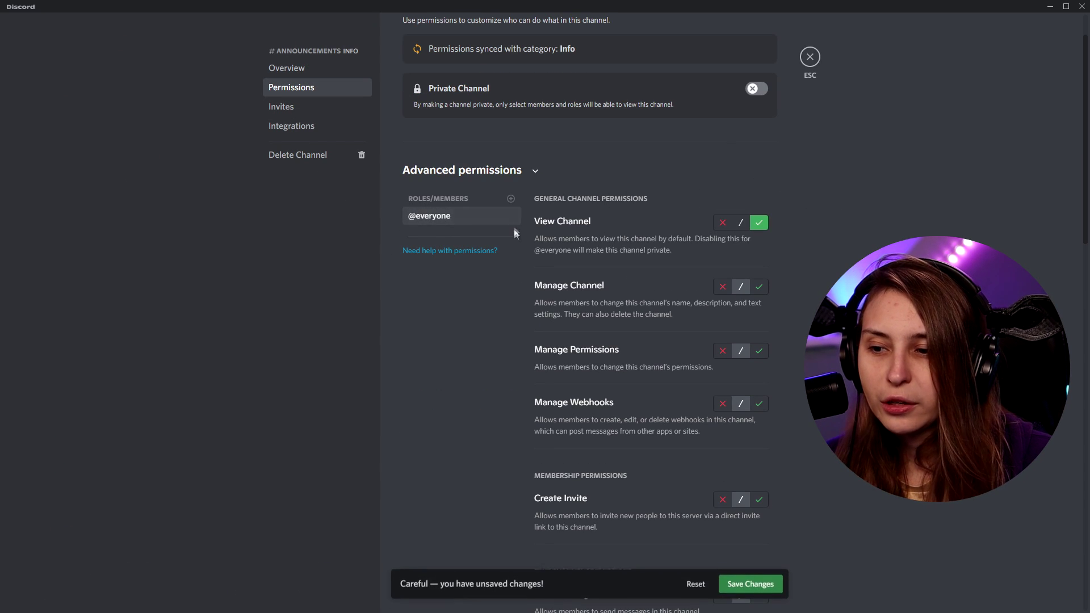
click(727, 289)
scroll(727, 289, down, 4)
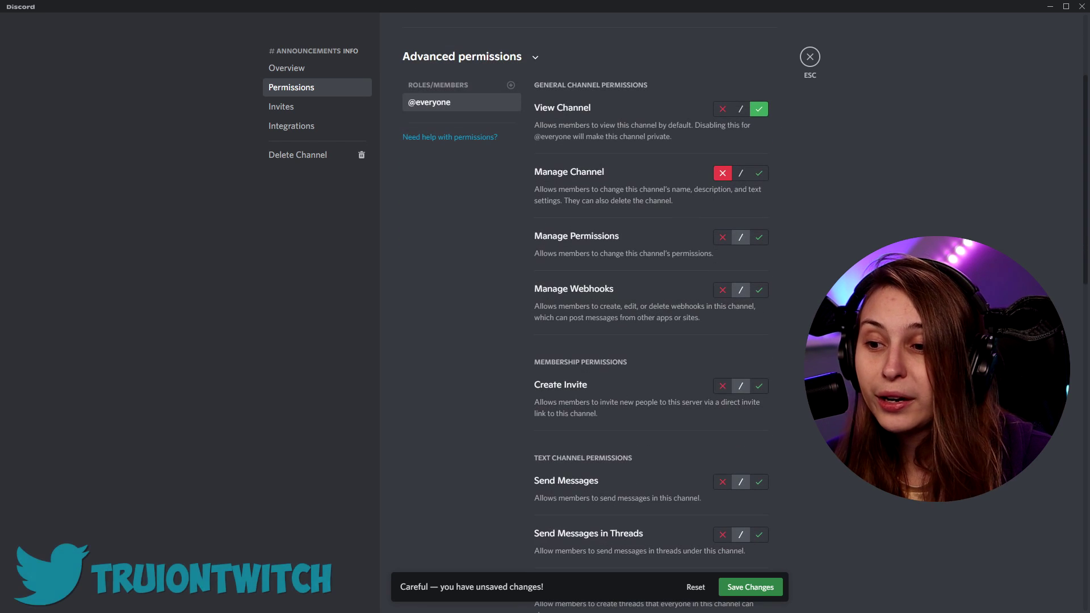
click(721, 237)
click(723, 291)
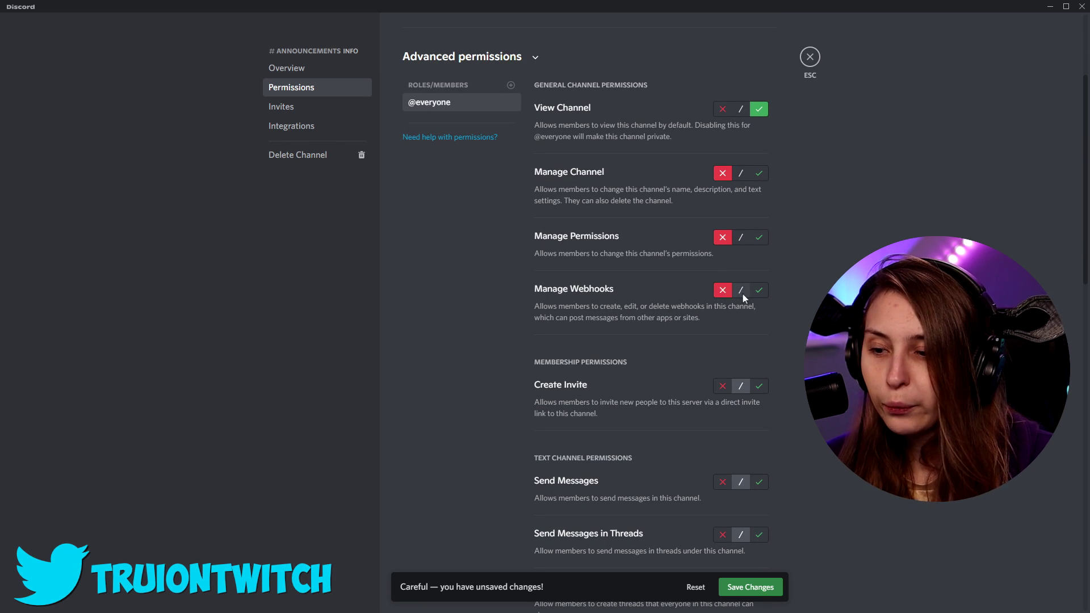
scroll(723, 256, down, 5)
click(723, 216)
scroll(661, 301, down, 3)
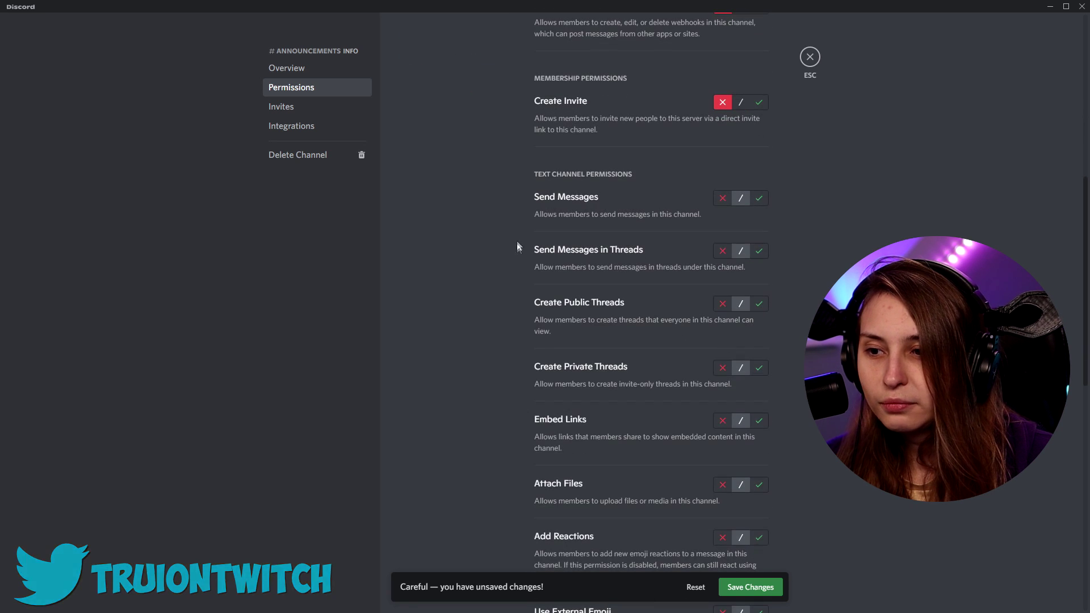
click(722, 198)
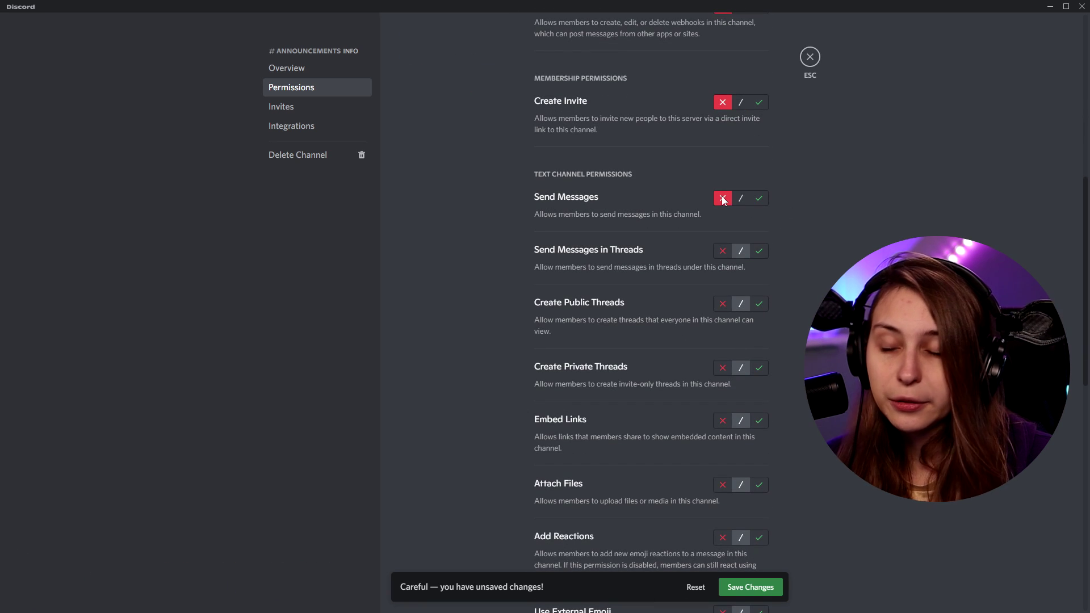
click(727, 254)
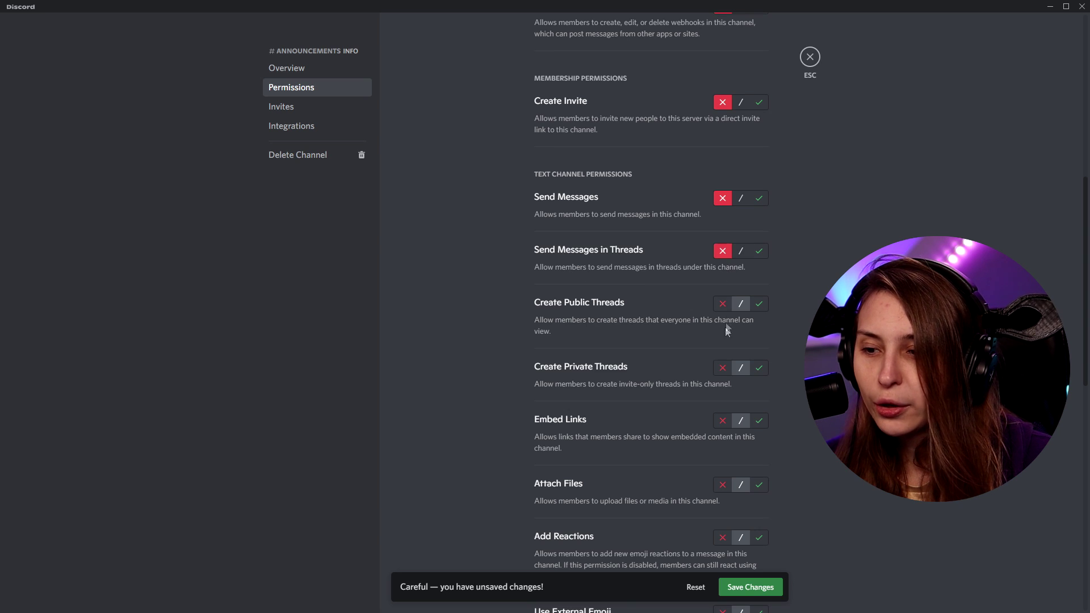
click(721, 304)
scroll(718, 305, down, 2)
click(719, 254)
click(716, 307)
click(725, 371)
scroll(726, 370, down, 2)
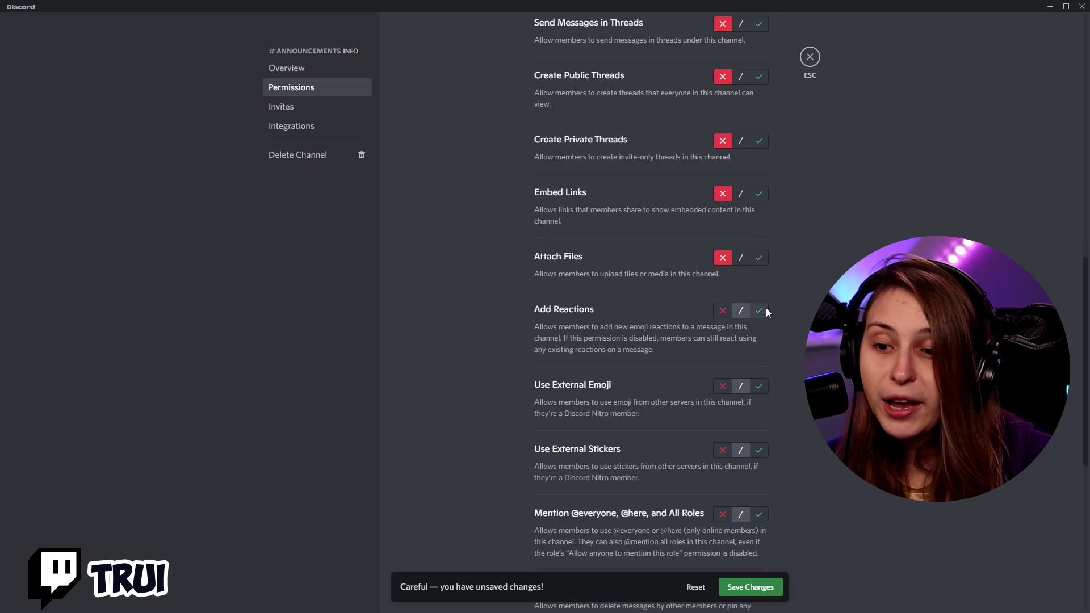
Step: Allow reactions, external emoji and stickers; deny mentions and message/thread management; save changes
click(764, 309)
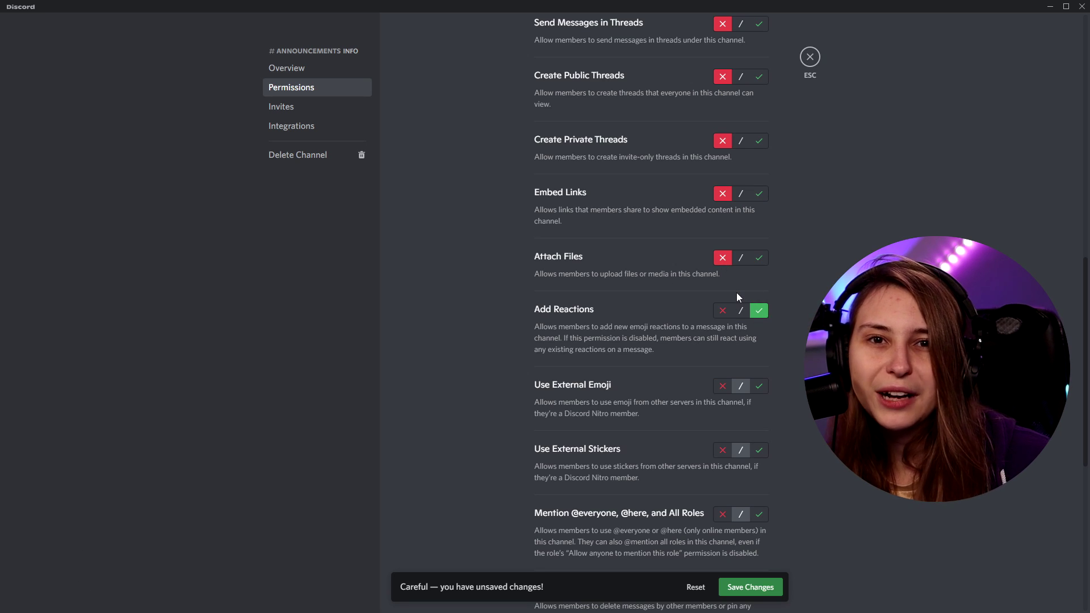
scroll(817, 248, down, 2)
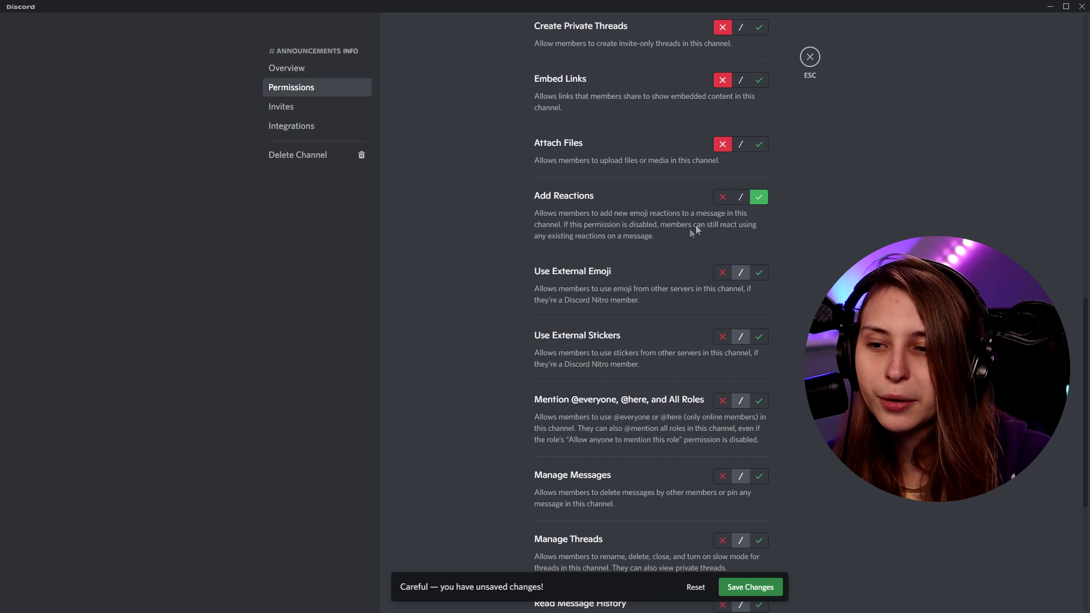
click(759, 273)
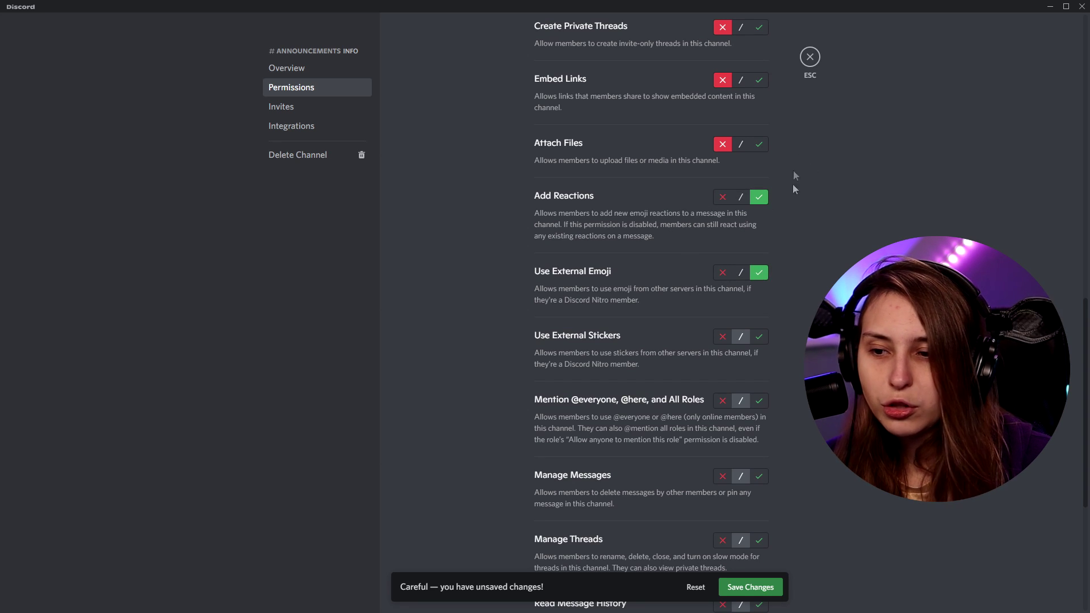
scroll(732, 307, down, 1)
click(759, 280)
scroll(738, 290, down, 1)
click(722, 286)
click(722, 362)
click(723, 420)
scroll(723, 420, down, 3)
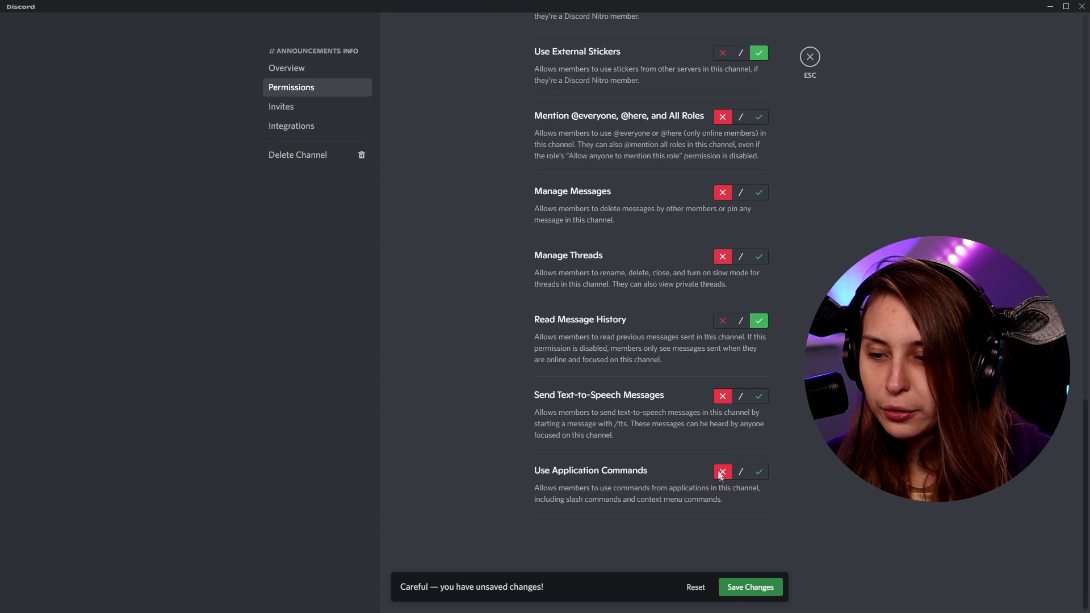
click(754, 587)
key(Escape)
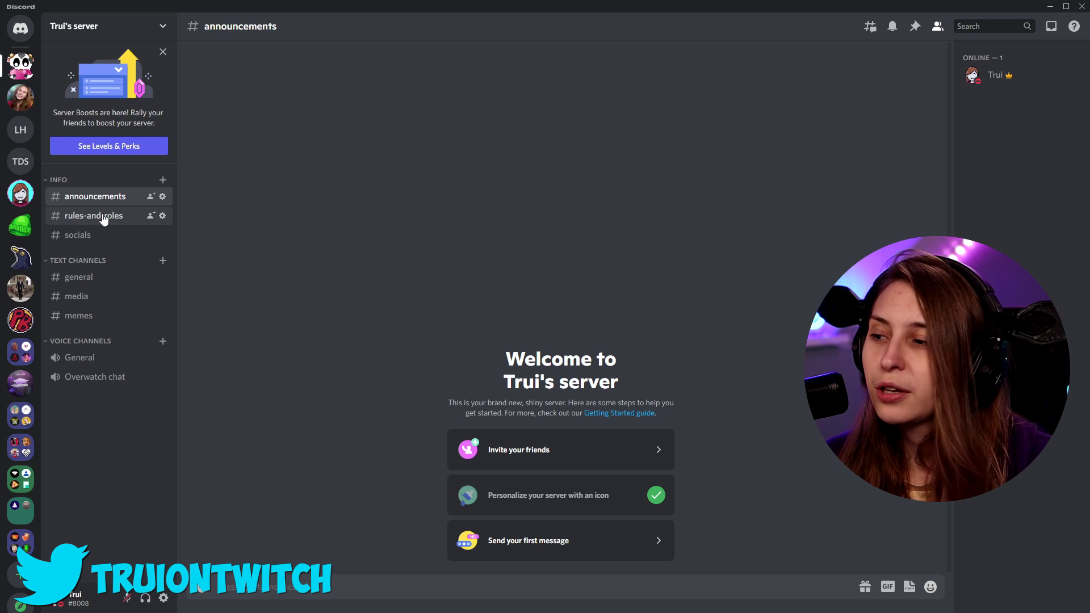
click(97, 180)
click(98, 180)
right_click(98, 180)
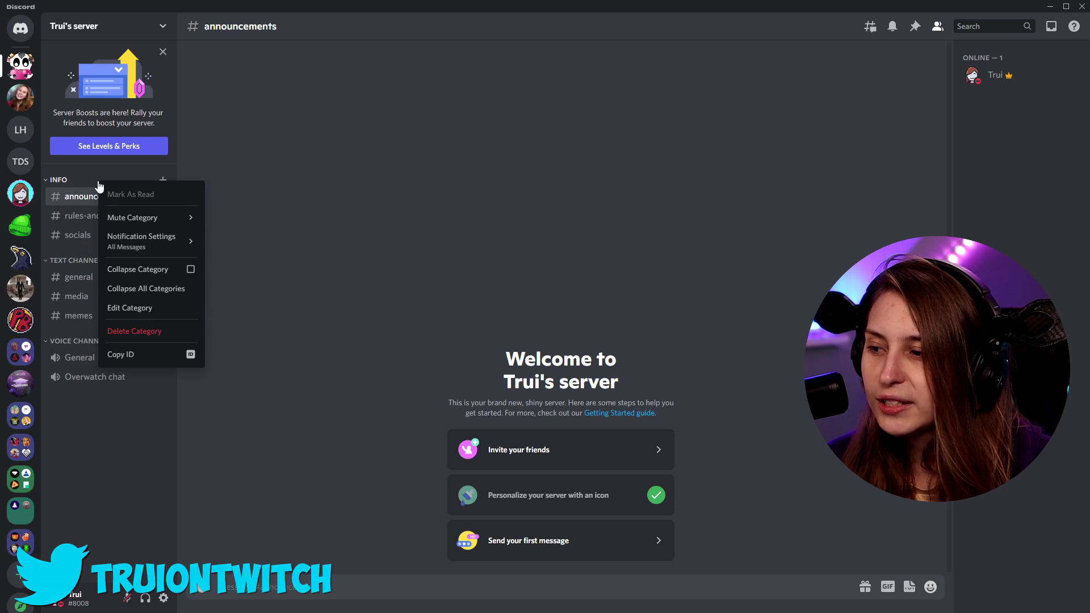
right_click(76, 182)
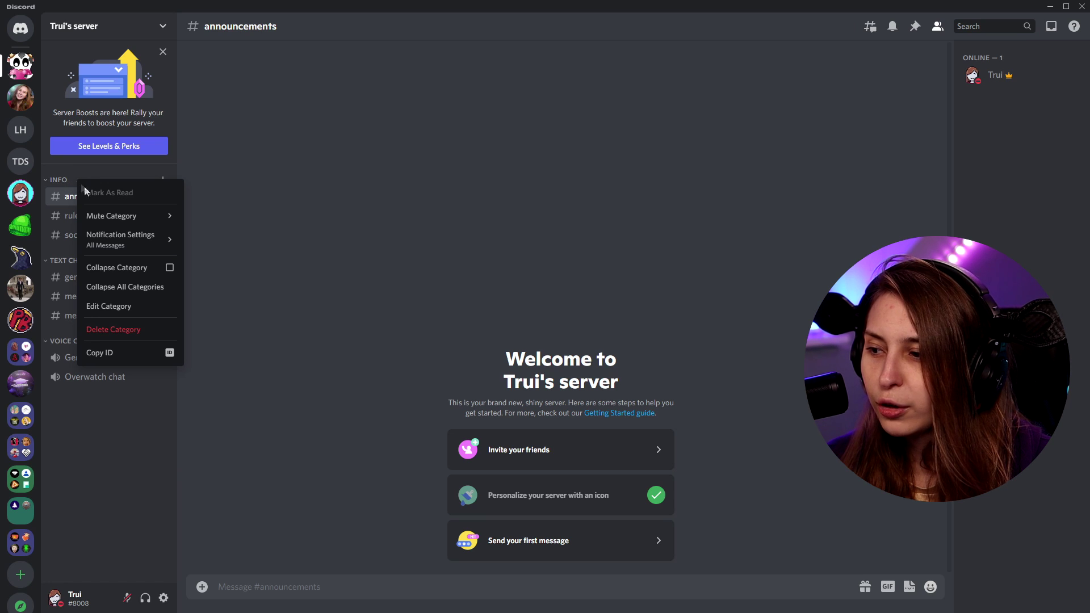
click(140, 309)
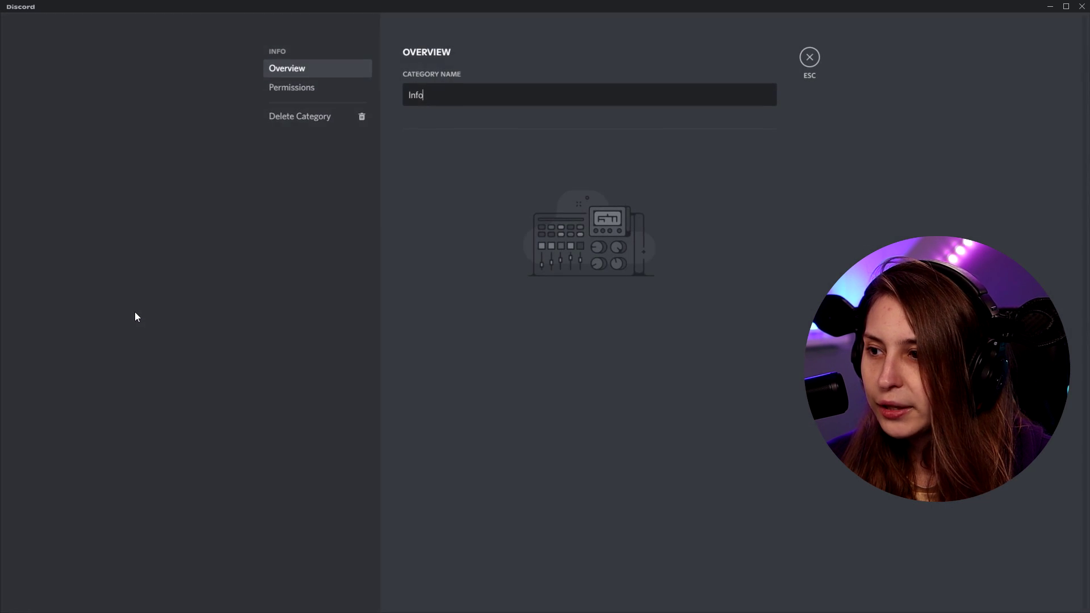
click(287, 88)
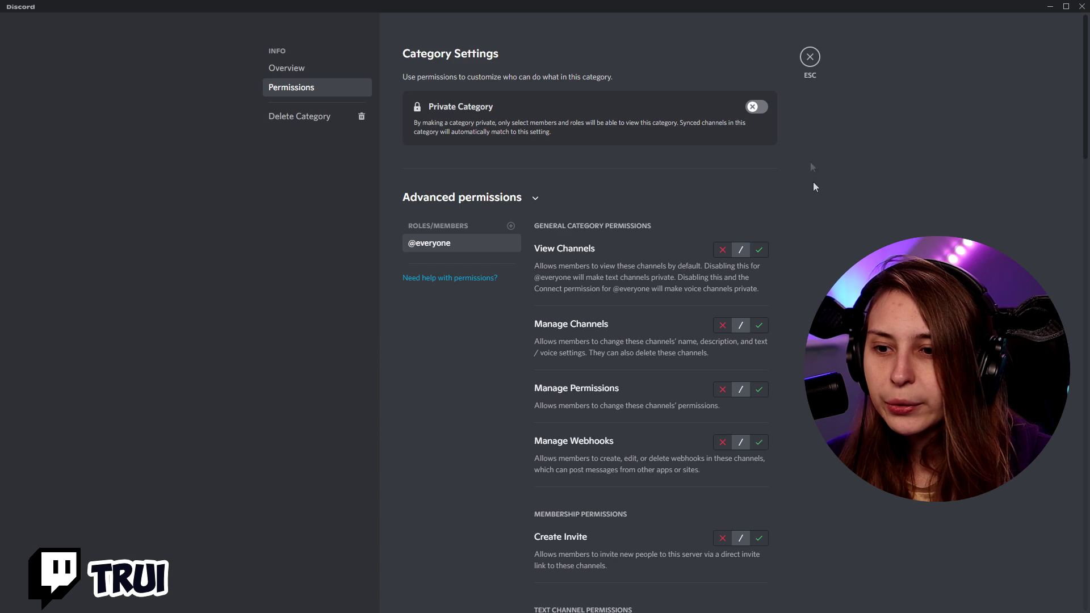
key(Escape)
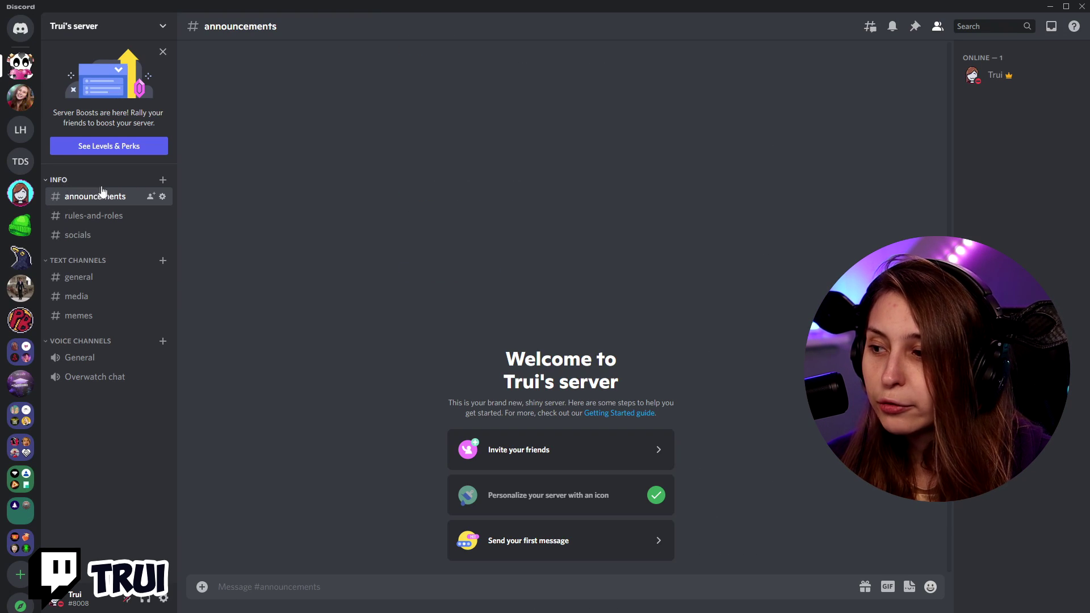